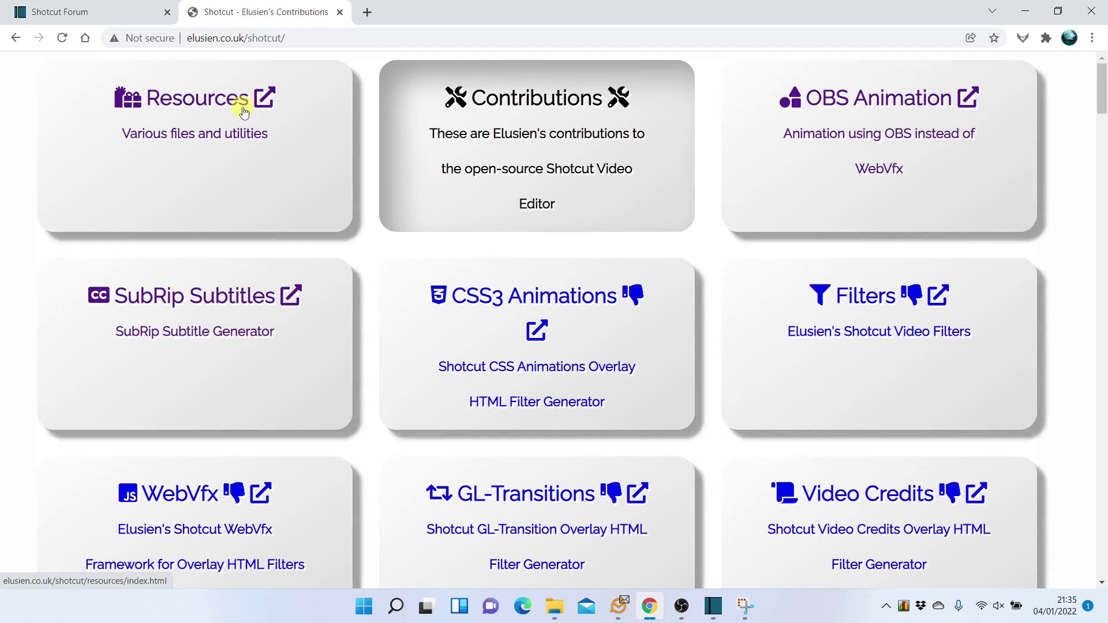
- Open the Resources for Shotcut page and jump to section 15, Progress Circle
left_click(244, 112)
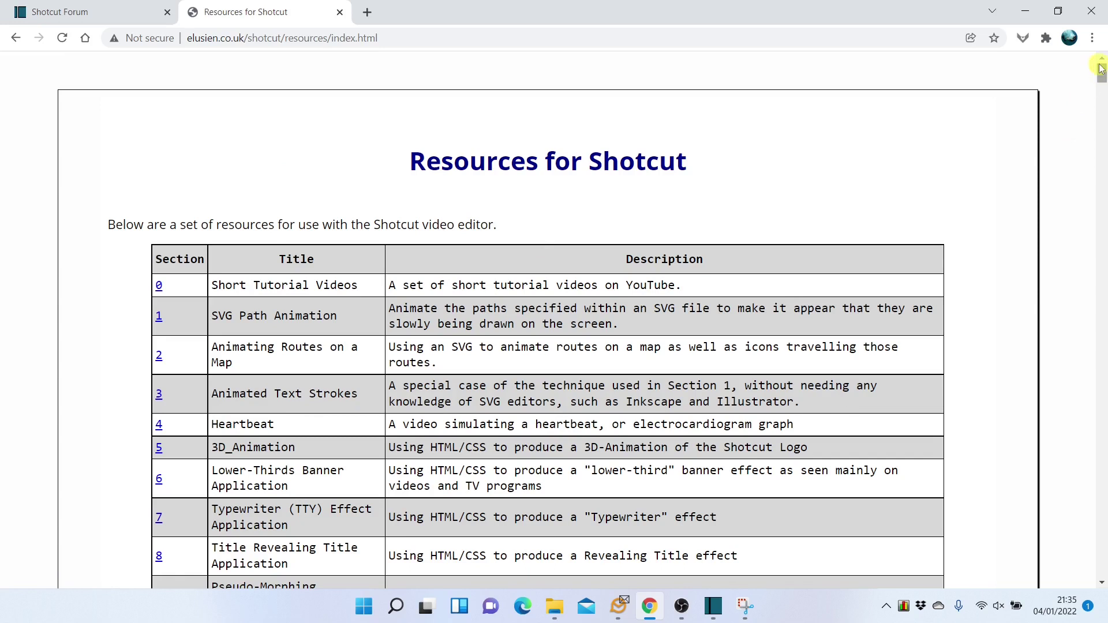
left_click_drag(1099, 68, 1101, 96)
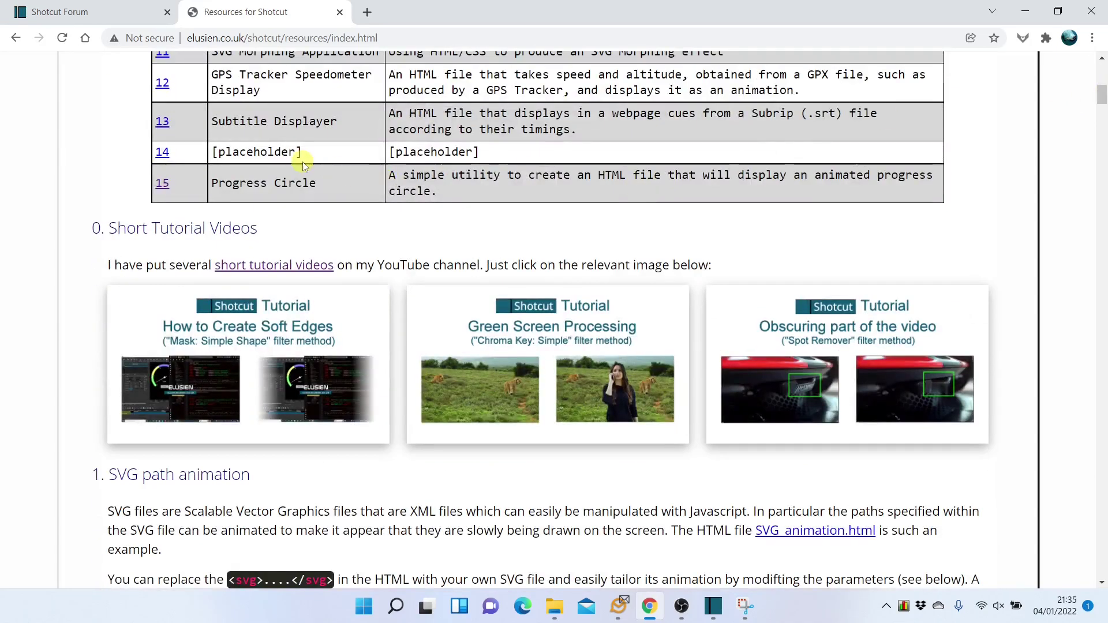
left_click(162, 184)
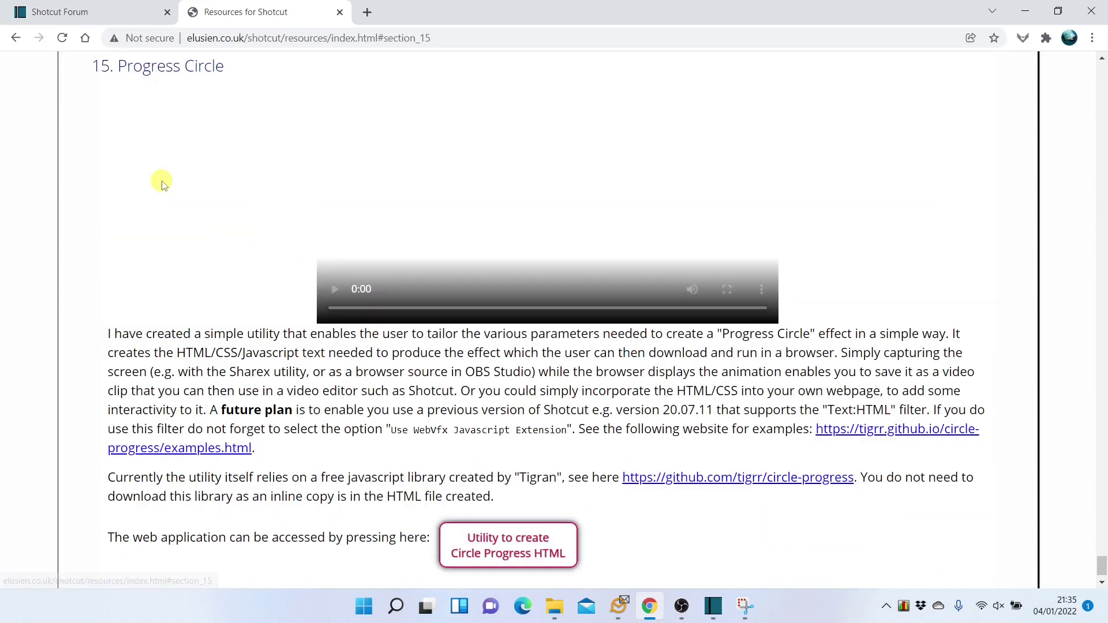
- Launch the circle progress utility, preview presets 2, 3 and 7, then return to preset 1
left_click(540, 548)
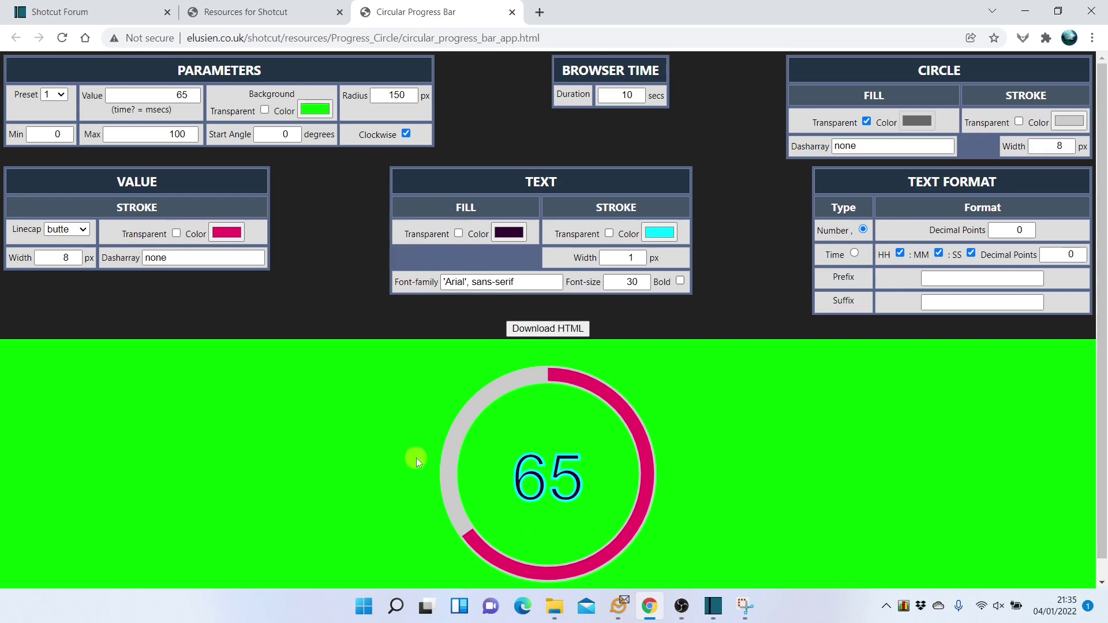
left_click(58, 95)
left_click(54, 118)
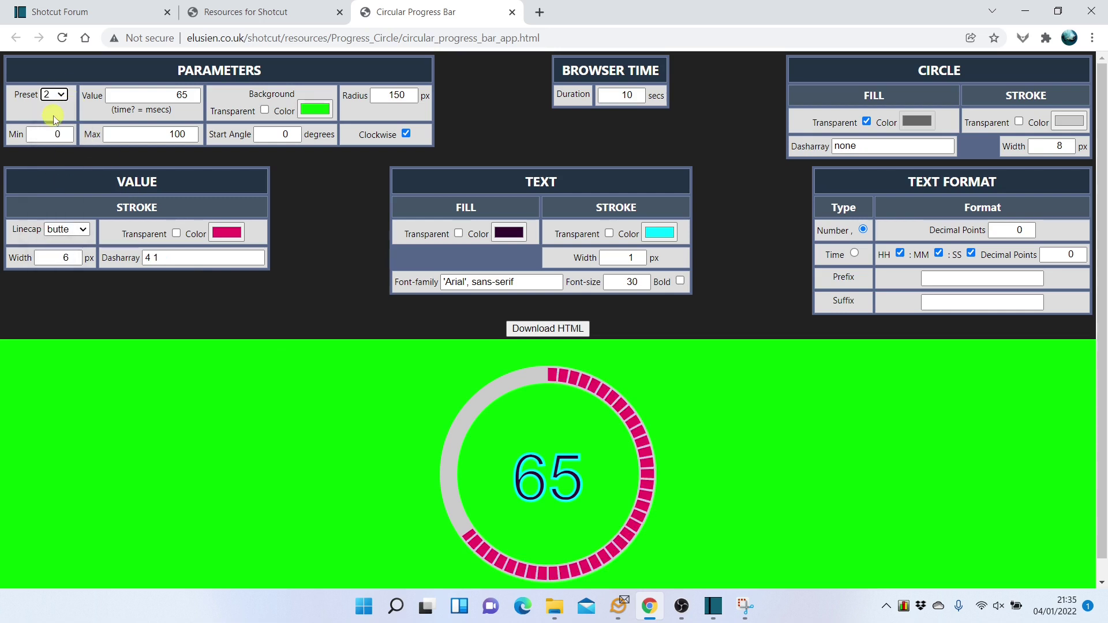
left_click(60, 97)
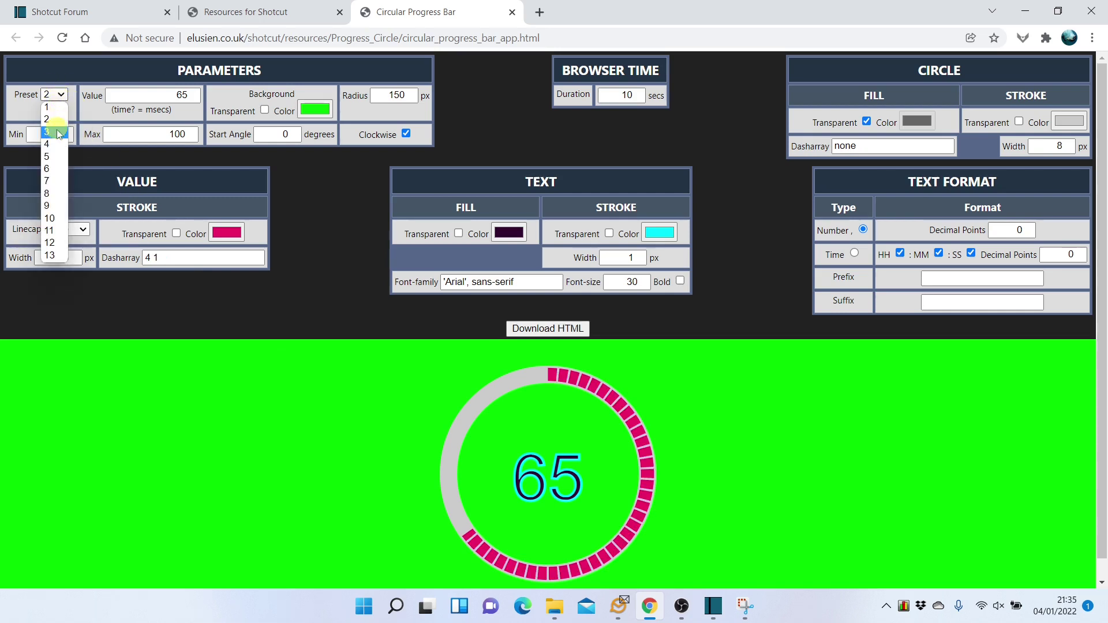
left_click(57, 128)
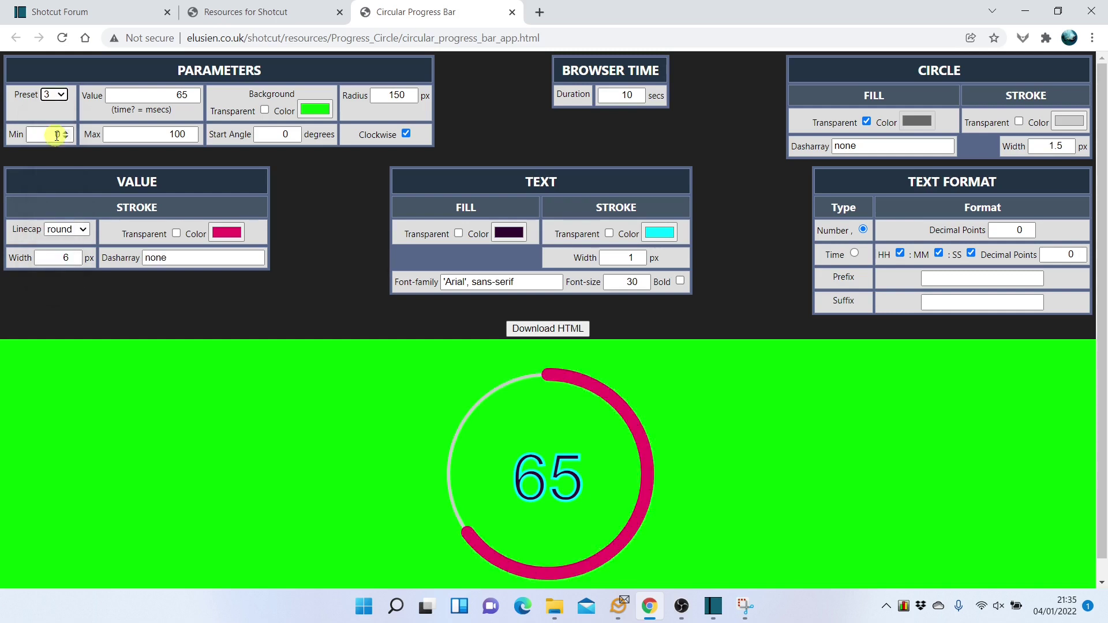
left_click(63, 95)
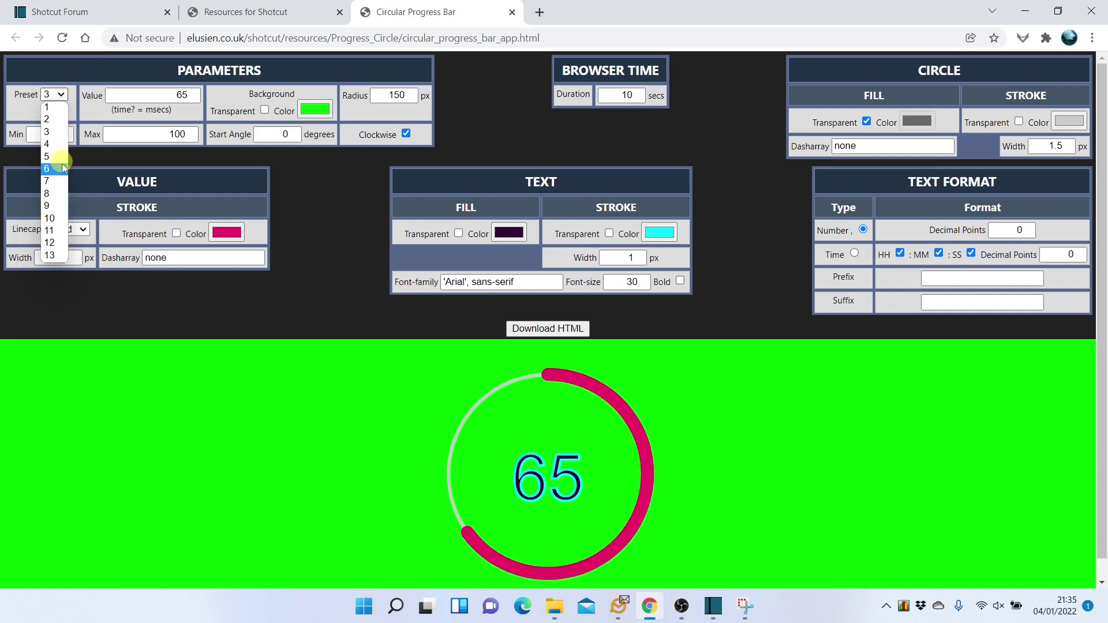
left_click(63, 183)
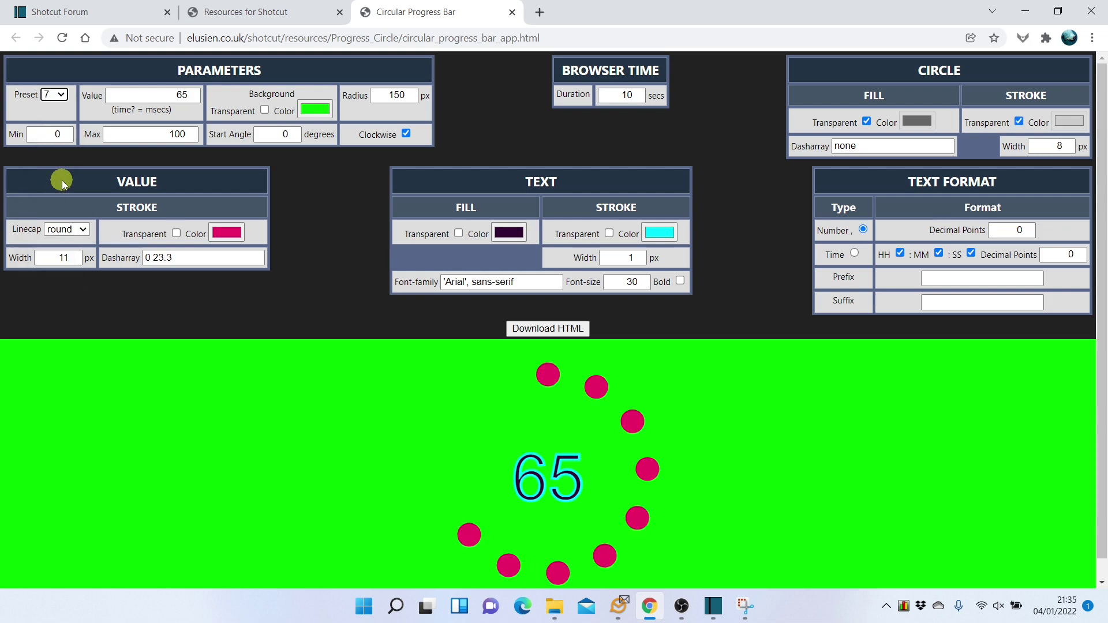
left_click(63, 97)
left_click(60, 106)
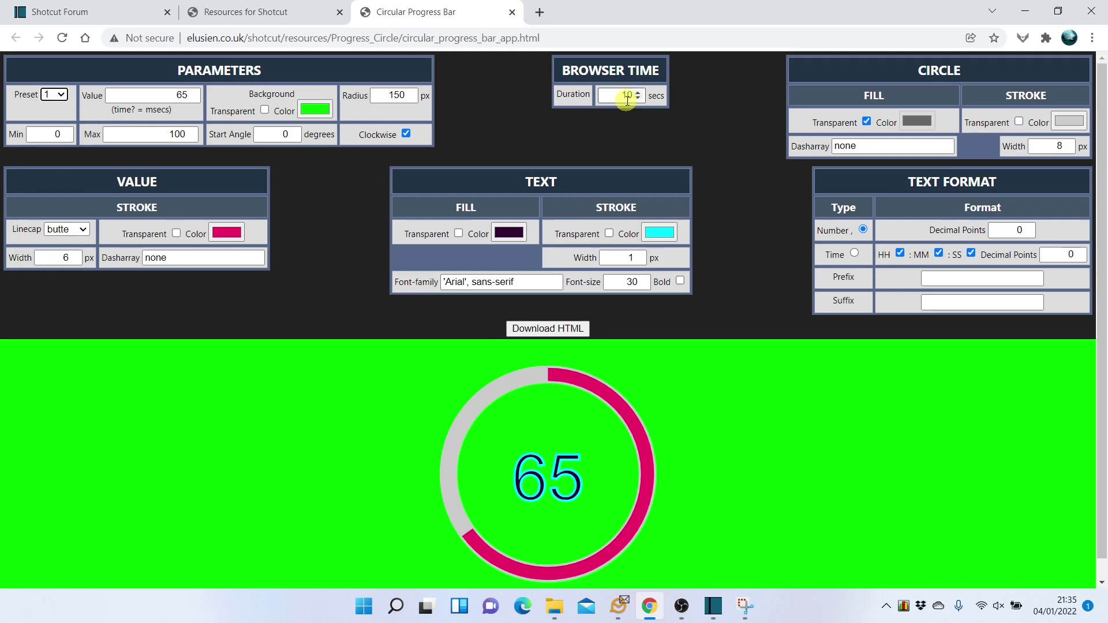
- Make the grey circle ring and pink value arc transparent; test text fill and stroke transparency, then revert
left_click(1019, 123)
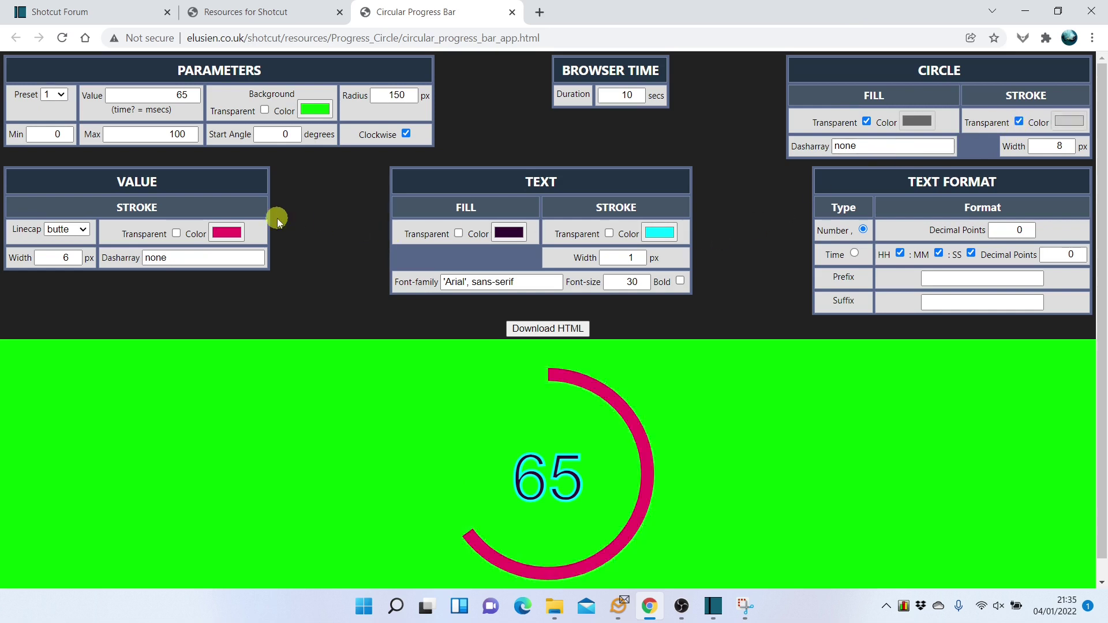
left_click(175, 234)
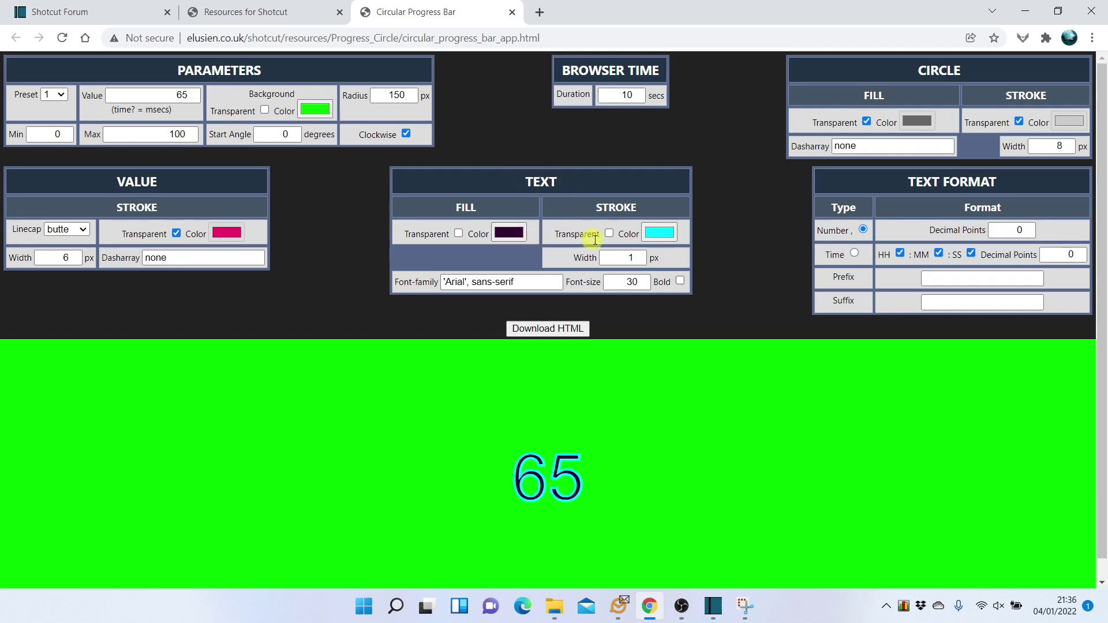
left_click(459, 233)
left_click(459, 233)
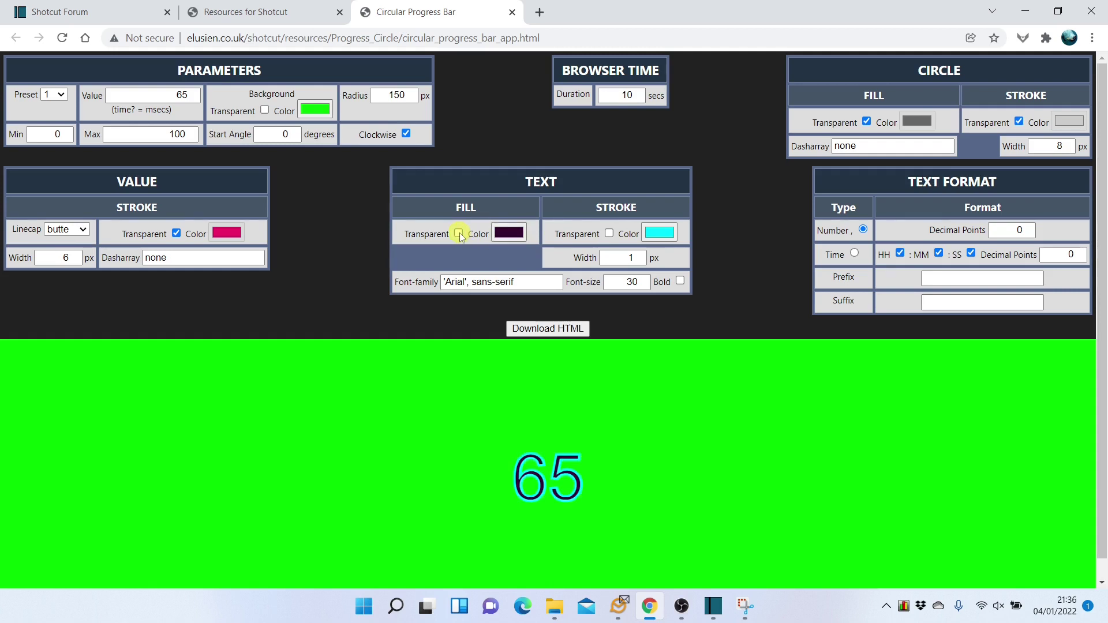
left_click(610, 234)
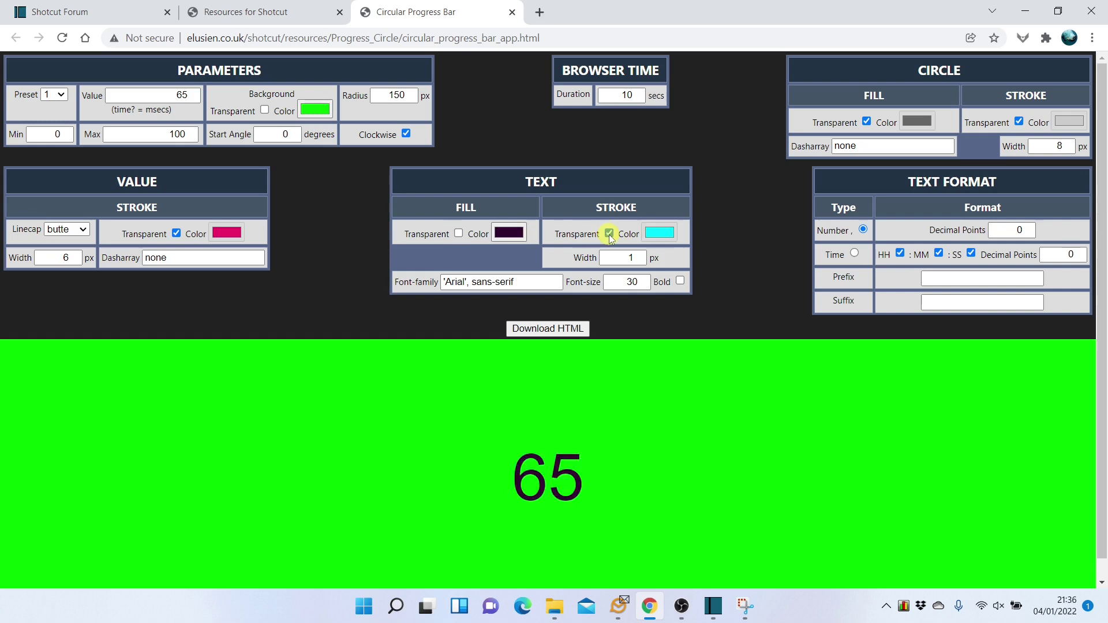
left_click(609, 234)
- Give the 65 label a yellow-green (195,233,7) outline, keeping the width at 1 px
left_click(658, 233)
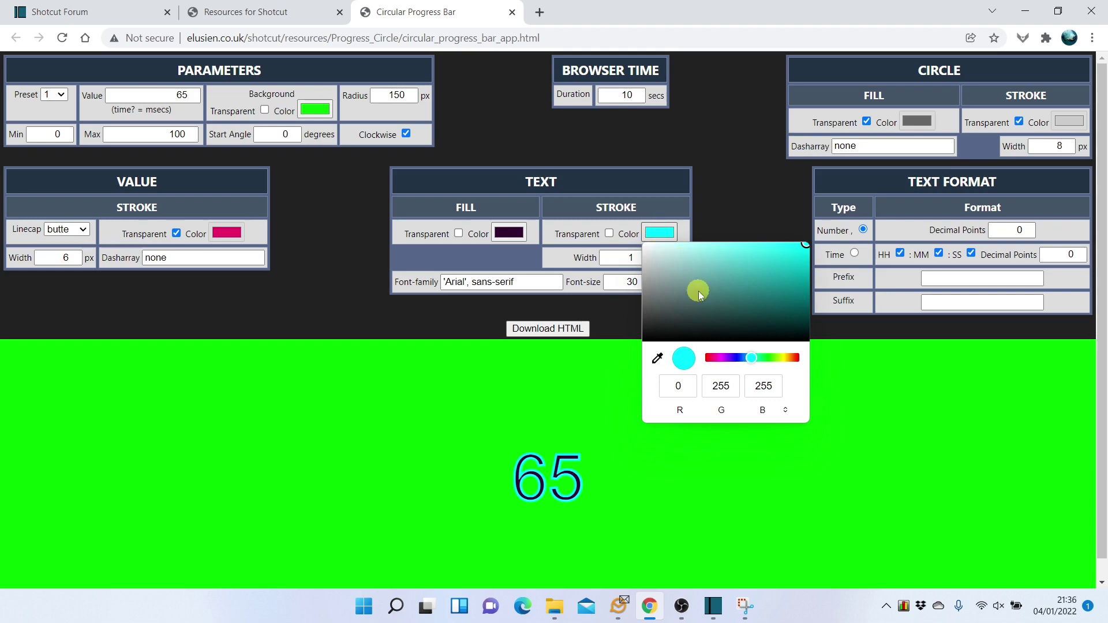
left_click(780, 359)
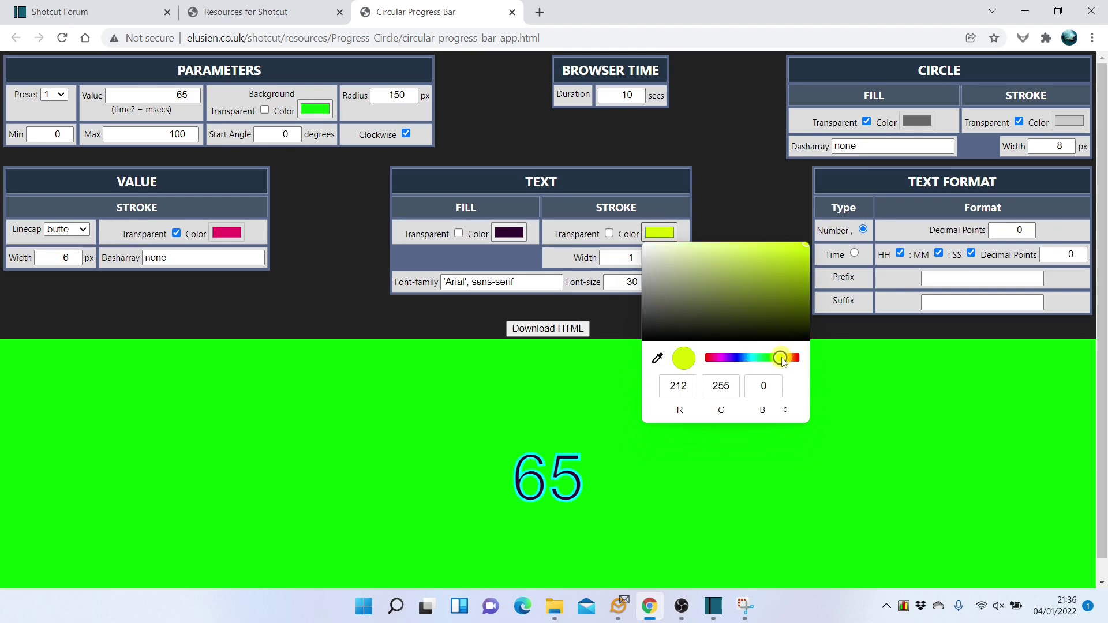
left_click(803, 253)
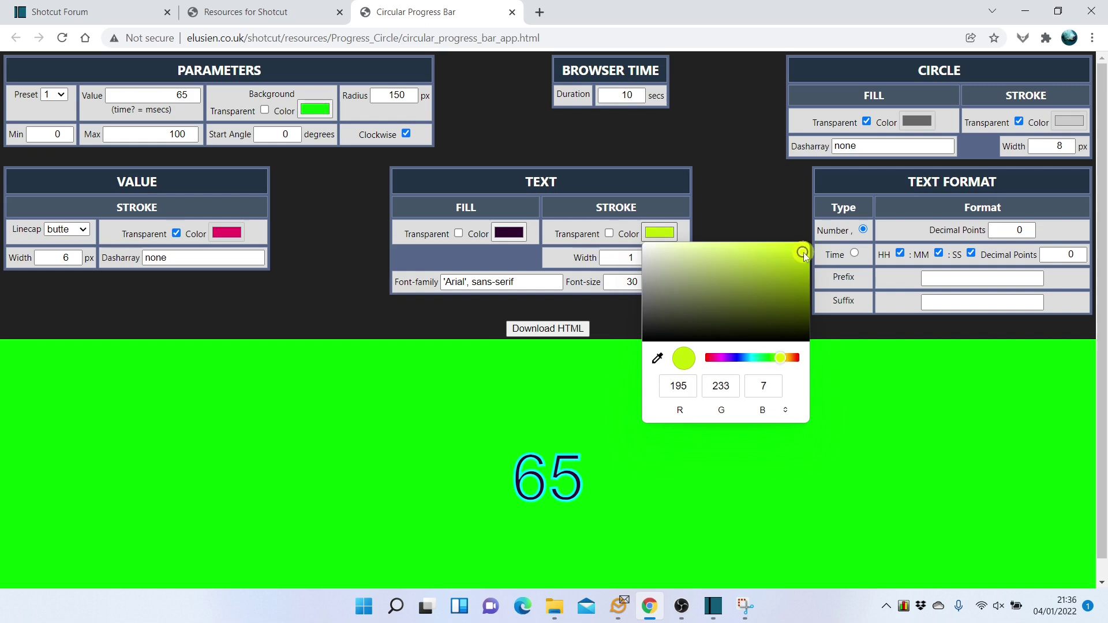
key("Return")
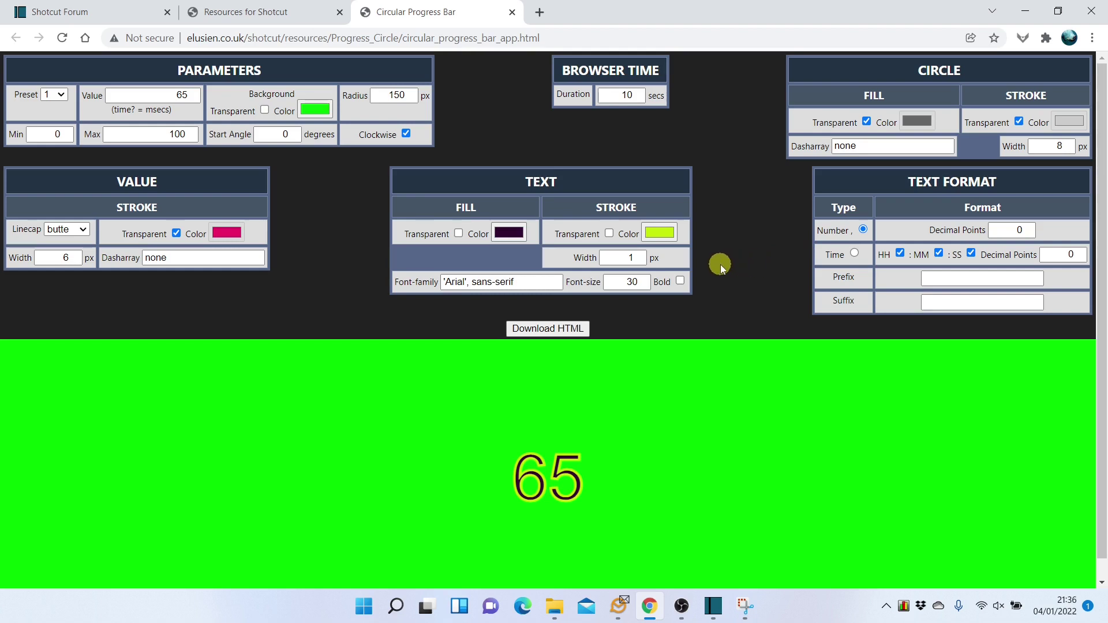
left_click(639, 255)
left_click(640, 254)
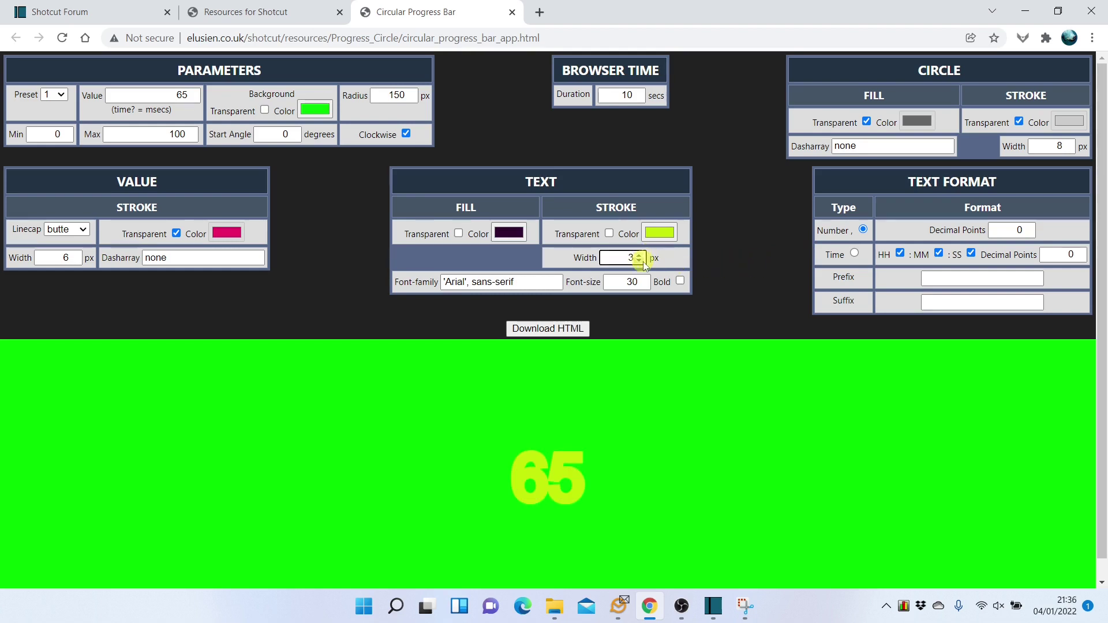
left_click(640, 261)
left_click(639, 261)
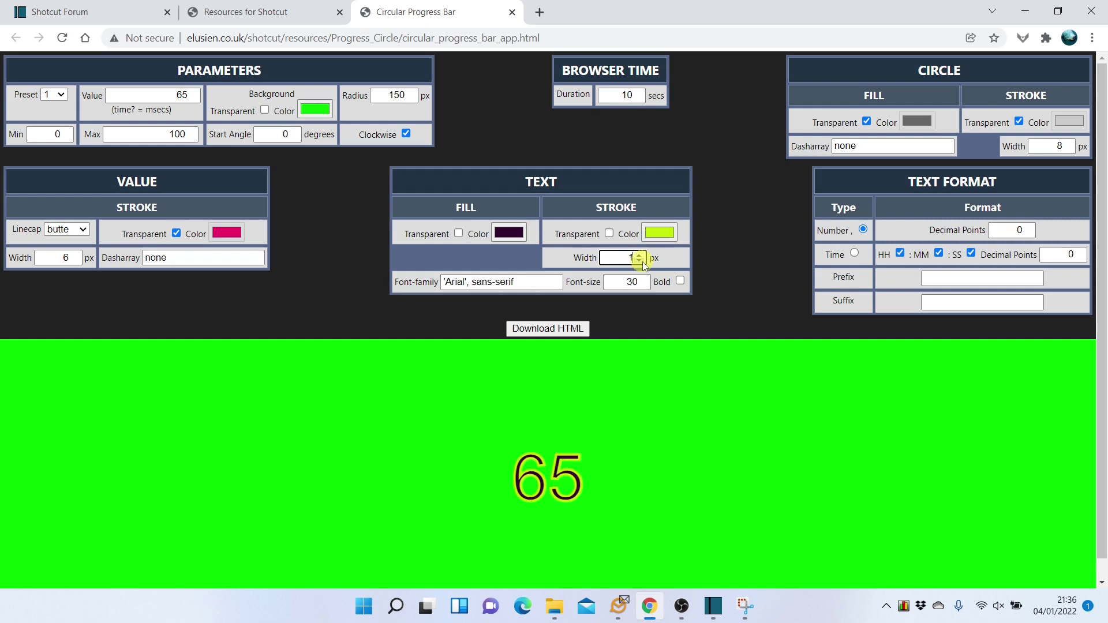
- Make the 65 label bold and reduce its font size to 17
left_click(680, 281)
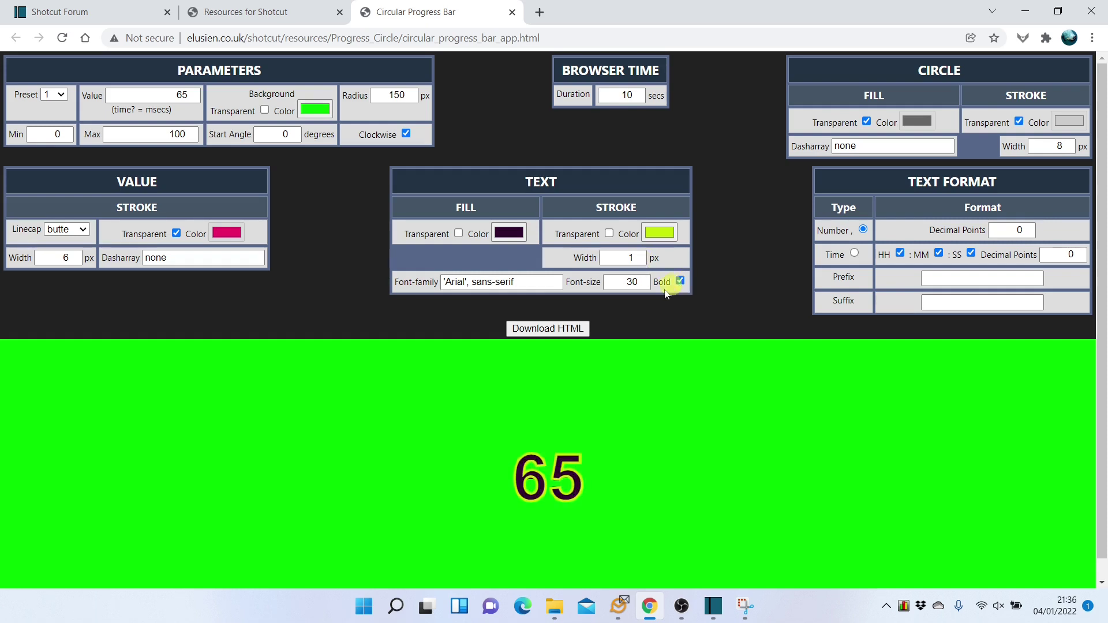
left_click(643, 279)
left_click(643, 279)
left_click(643, 279)
left_click(643, 279)
left_click(643, 286)
left_click(643, 286)
left_click(643, 286)
double_click(643, 286)
left_click(643, 285)
double_click(643, 285)
double_click(643, 286)
double_click(643, 285)
double_click(642, 286)
left_click(643, 286)
left_click(642, 286)
left_click(643, 286)
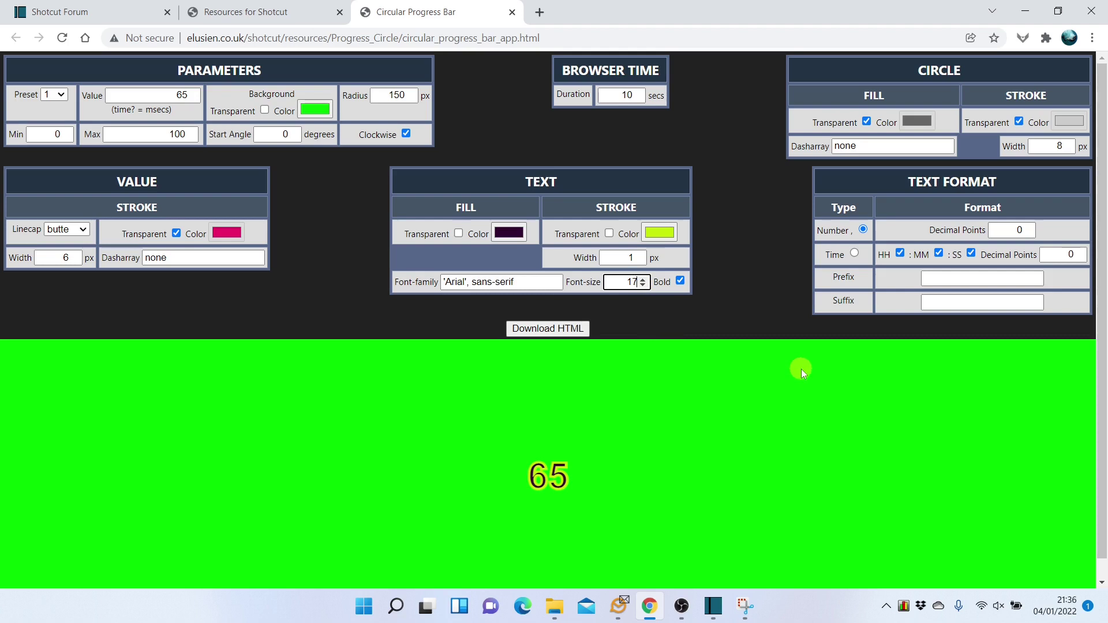
- Try a $ prefix and K suffix on the label, then remove the K suffix
left_click(941, 281)
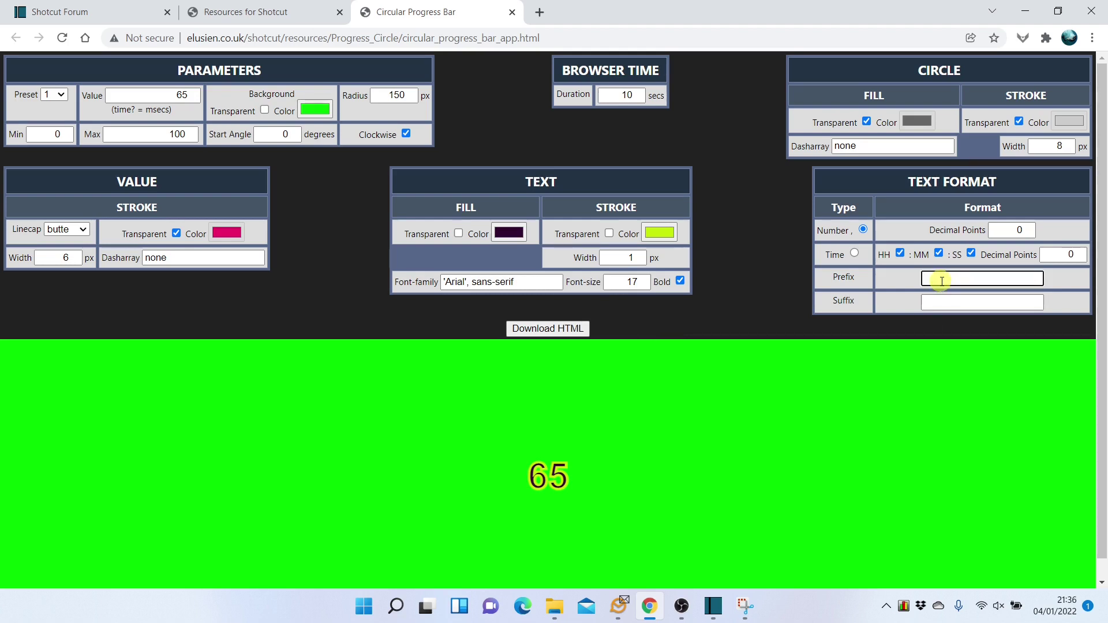
type("$")
key("Return")
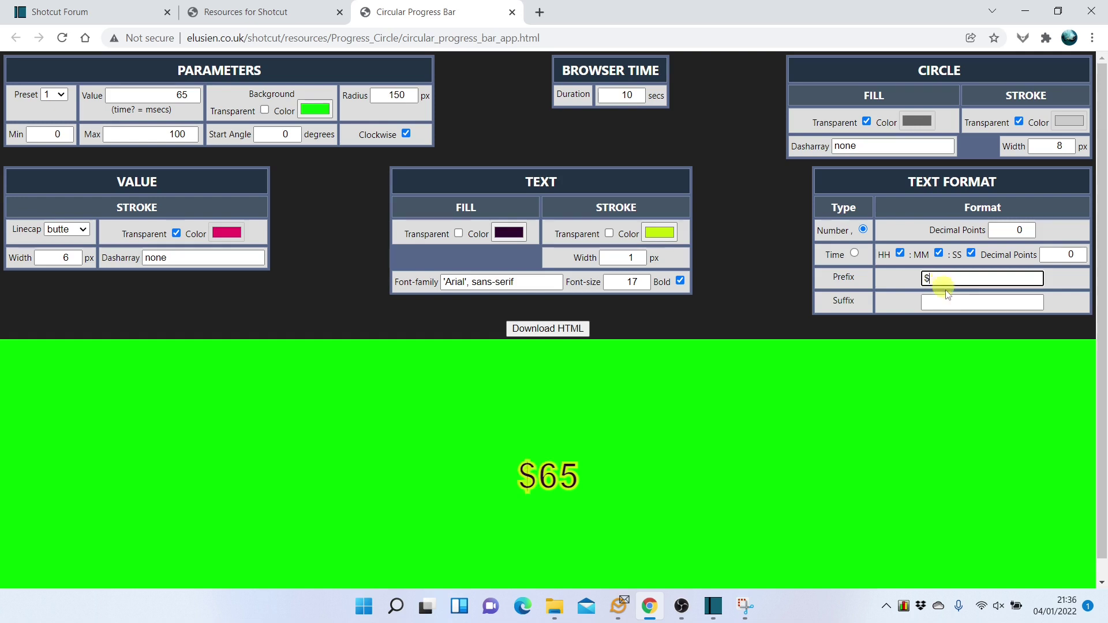
left_click(949, 302)
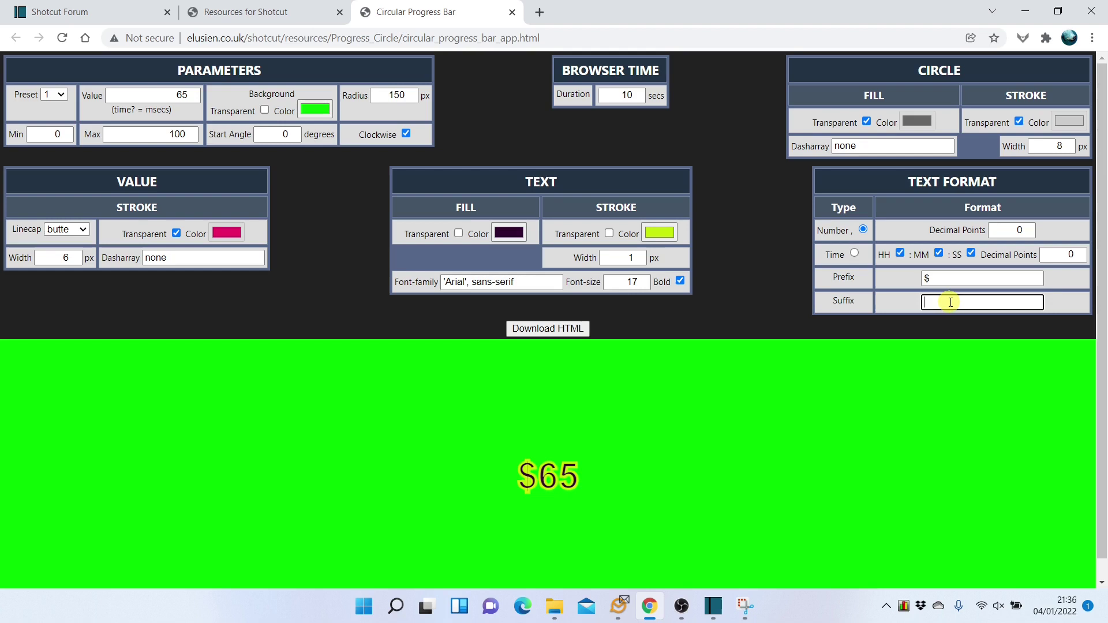
type("K")
key("BackSpace")
- Clear the $ prefix and make the magenta value arc visible again
left_click(939, 278)
key("BackSpace")
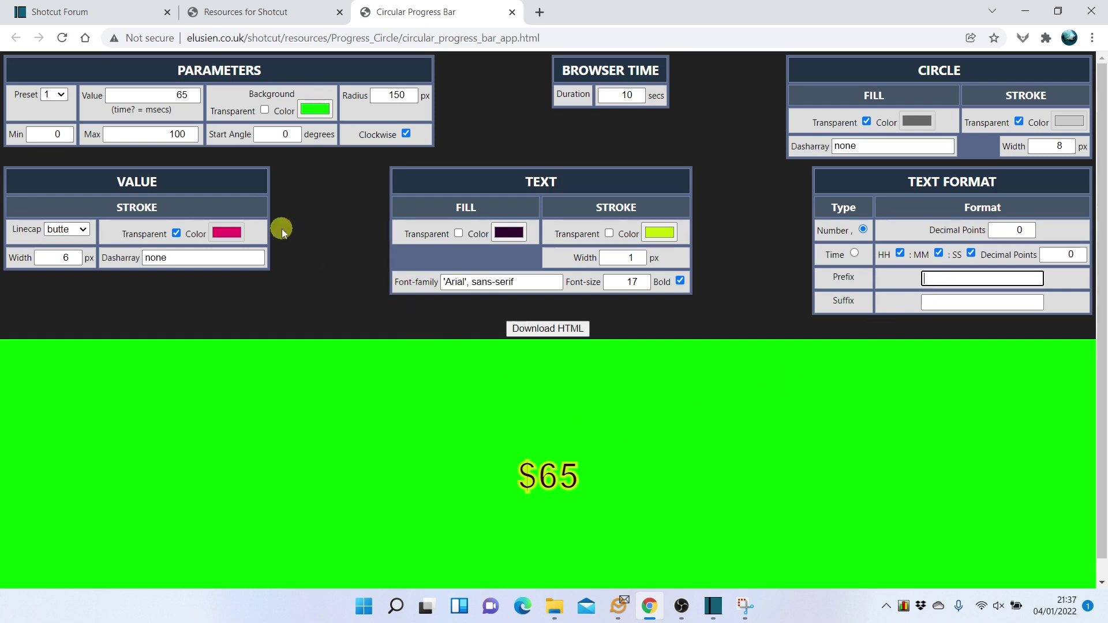
left_click(176, 233)
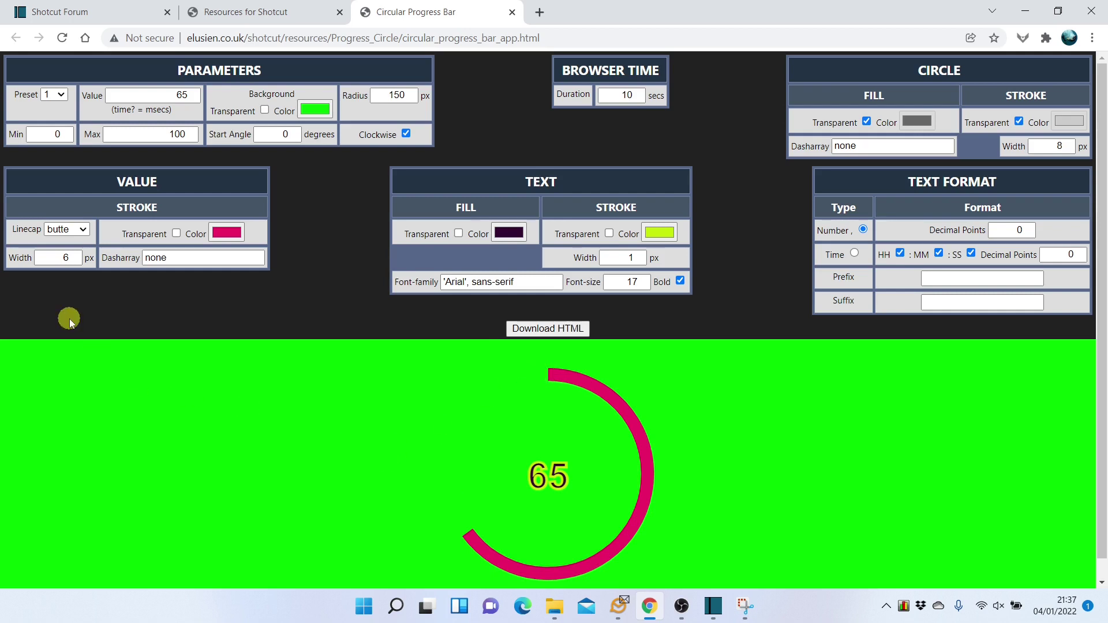
- Set the value arc's stroke width to 5 px
left_click(74, 254)
left_click(74, 254)
left_click(73, 255)
left_click(74, 255)
left_click(74, 260)
left_click(74, 260)
left_click(74, 260)
left_click(74, 260)
left_click(73, 260)
left_click(73, 260)
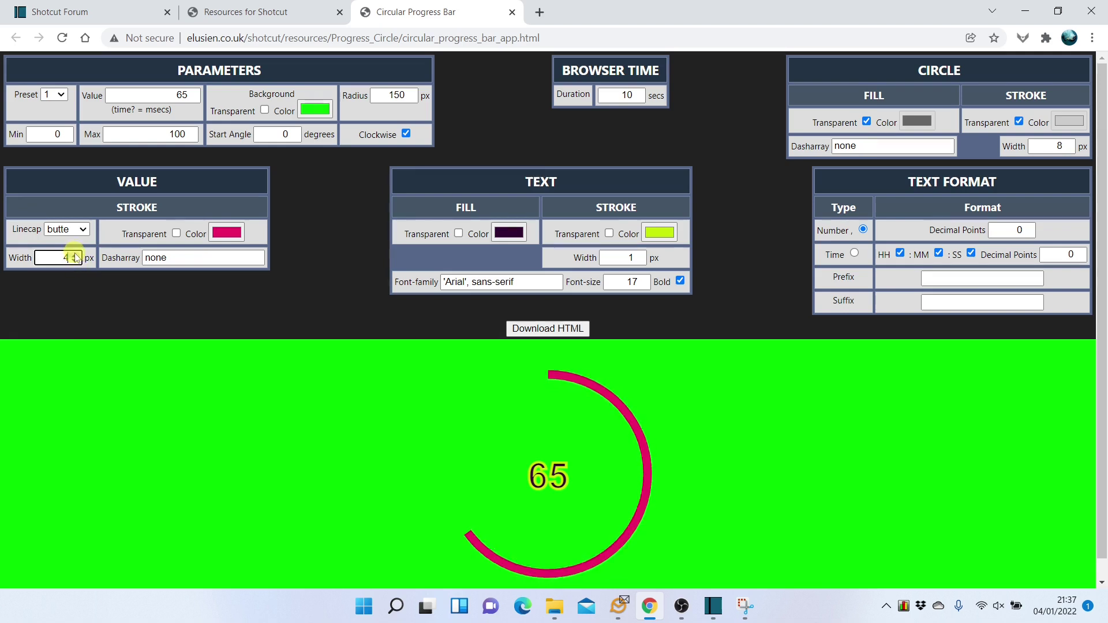
left_click(74, 255)
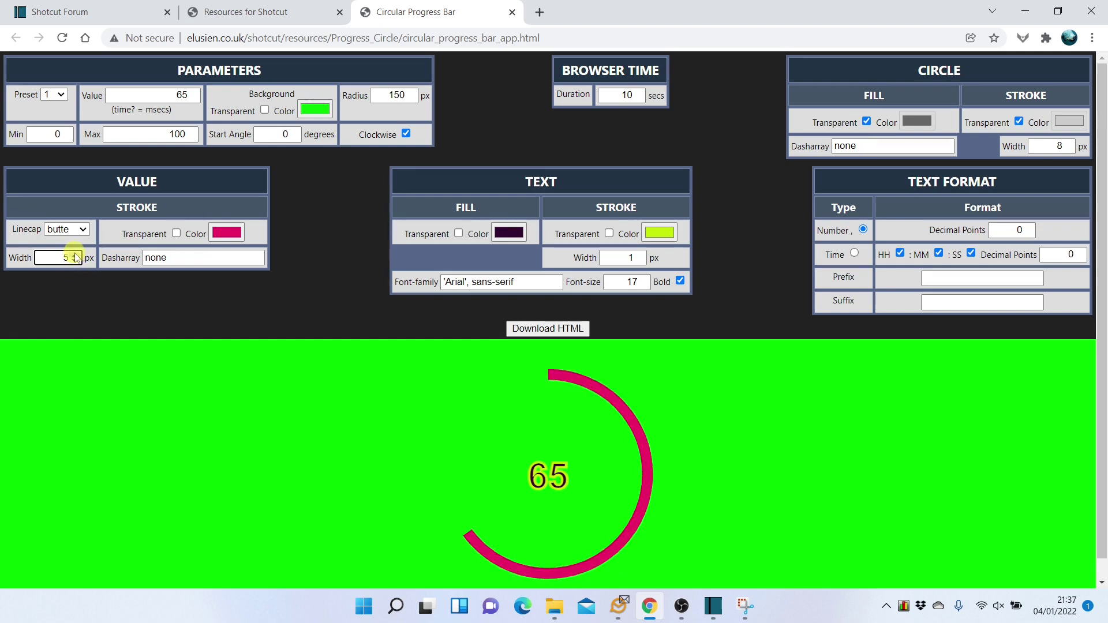
- Set the value arc's dash pattern to '12 6', after trying '4 1'
left_click(156, 259)
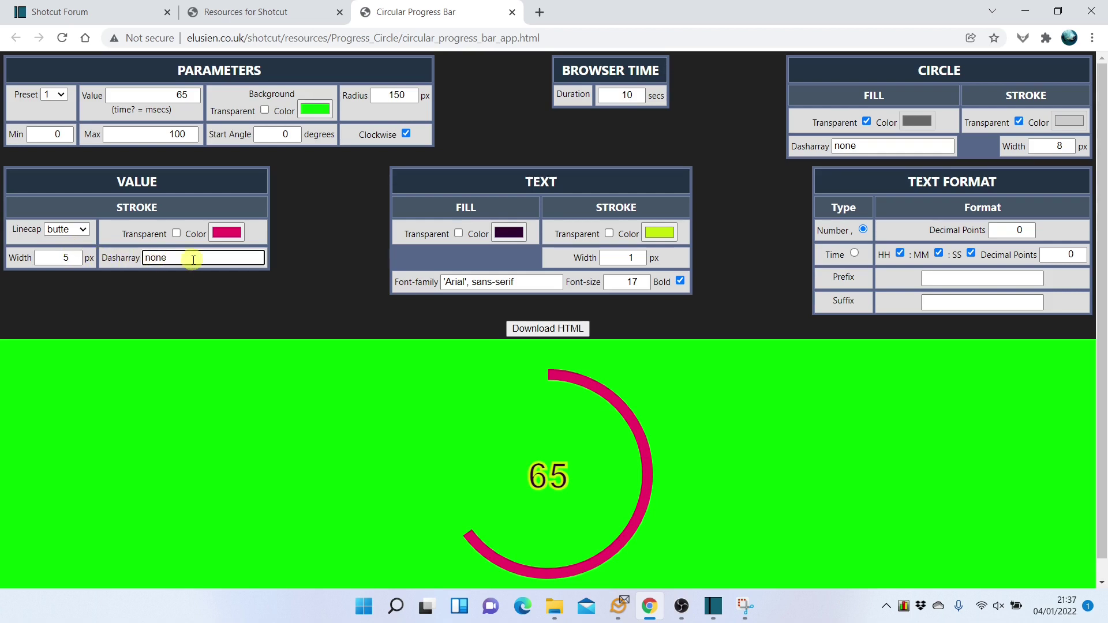
left_click_drag(190, 258, 128, 258)
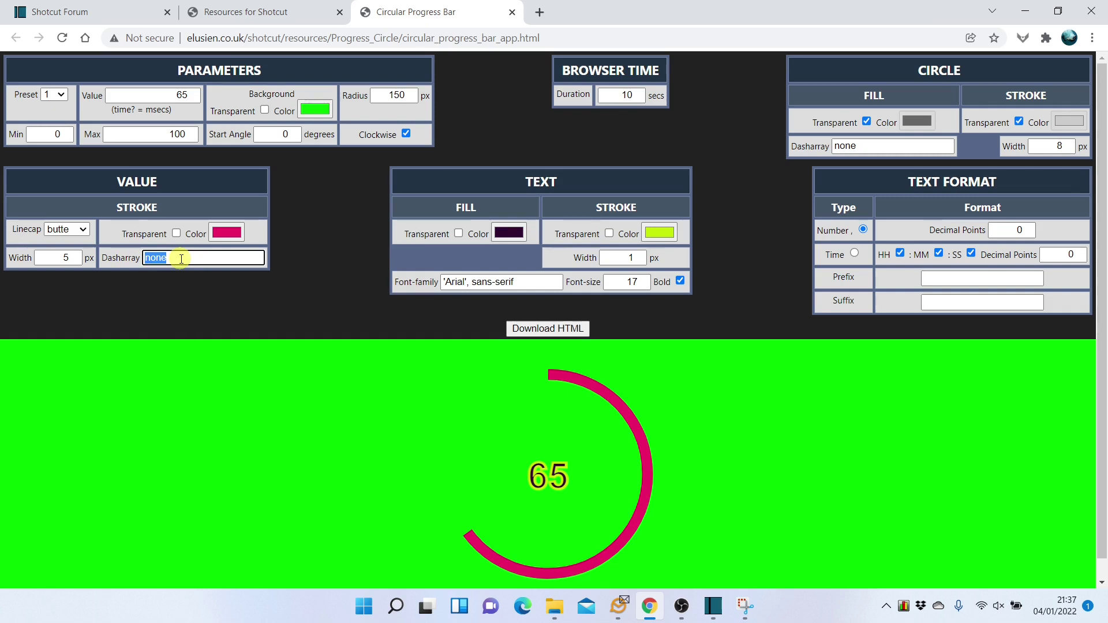
type("4 1")
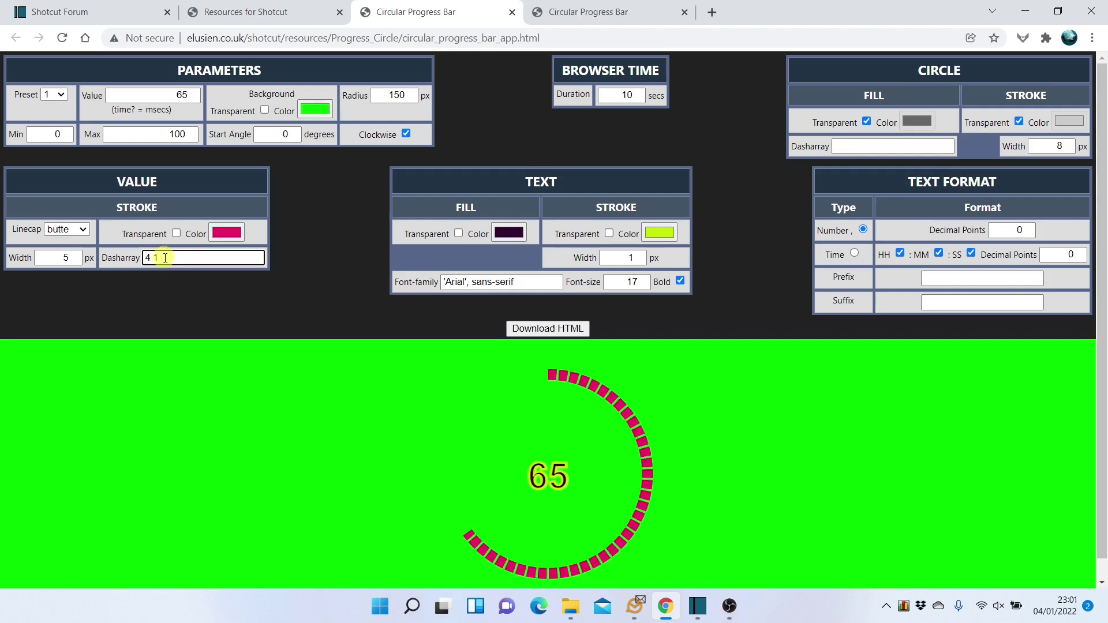
left_click_drag(165, 258, 144, 258)
type("12 6")
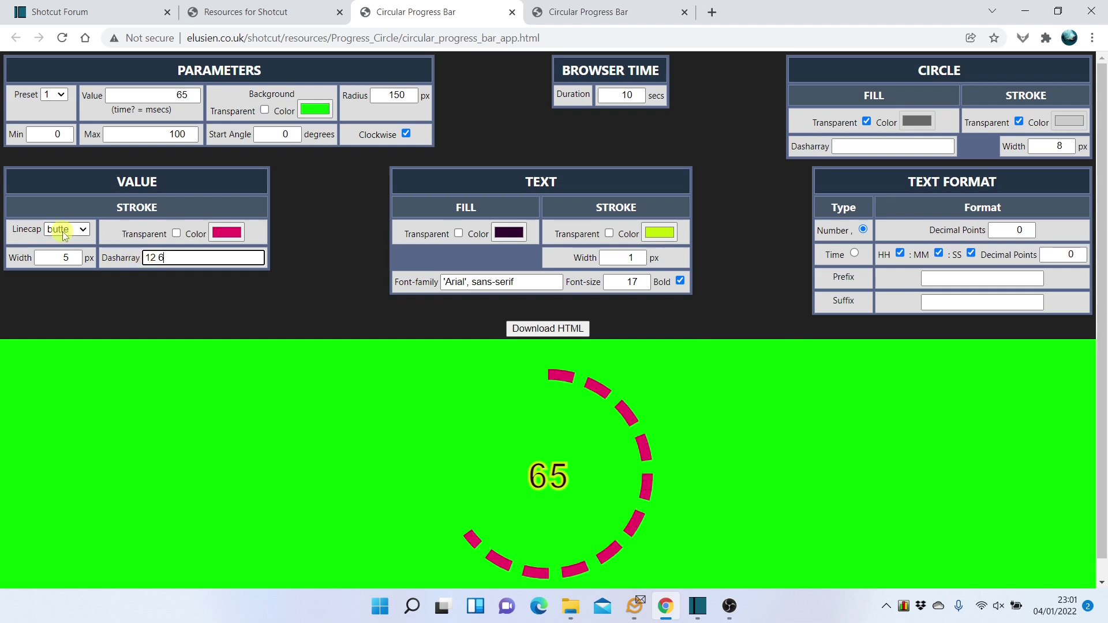
- Try round dash ends on the value arc, then switch the linecap back to butt
left_click(84, 229)
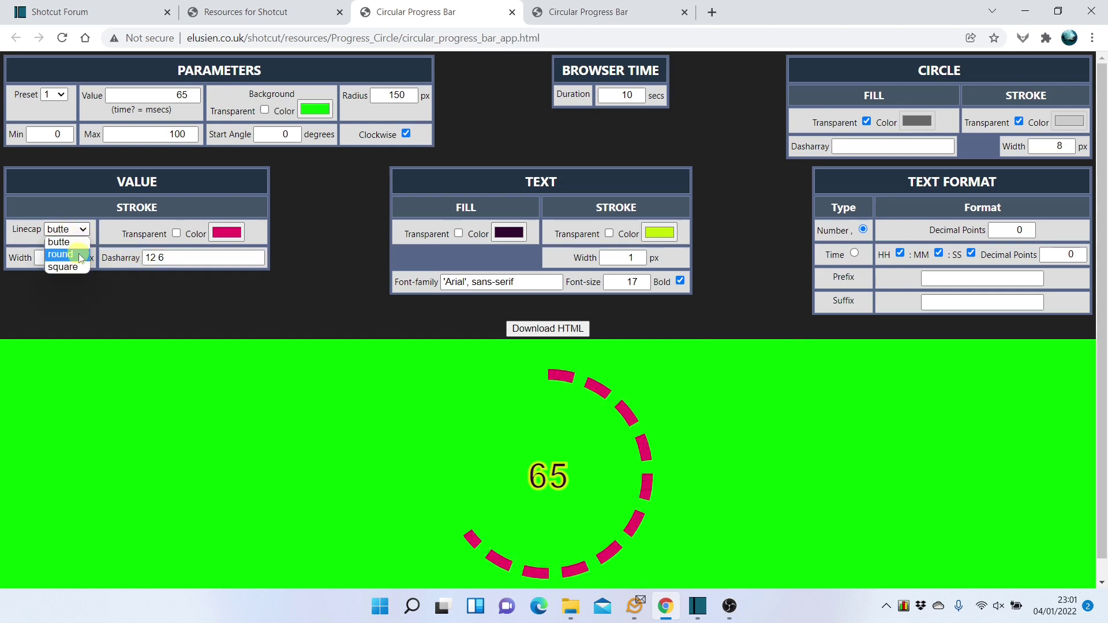
left_click(78, 254)
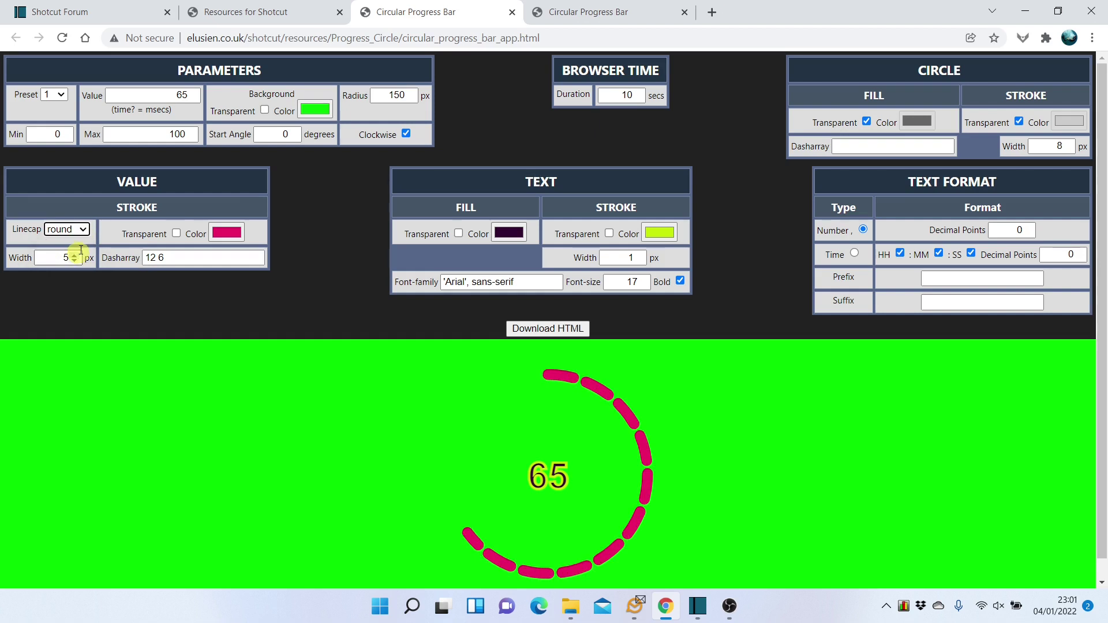
left_click(84, 230)
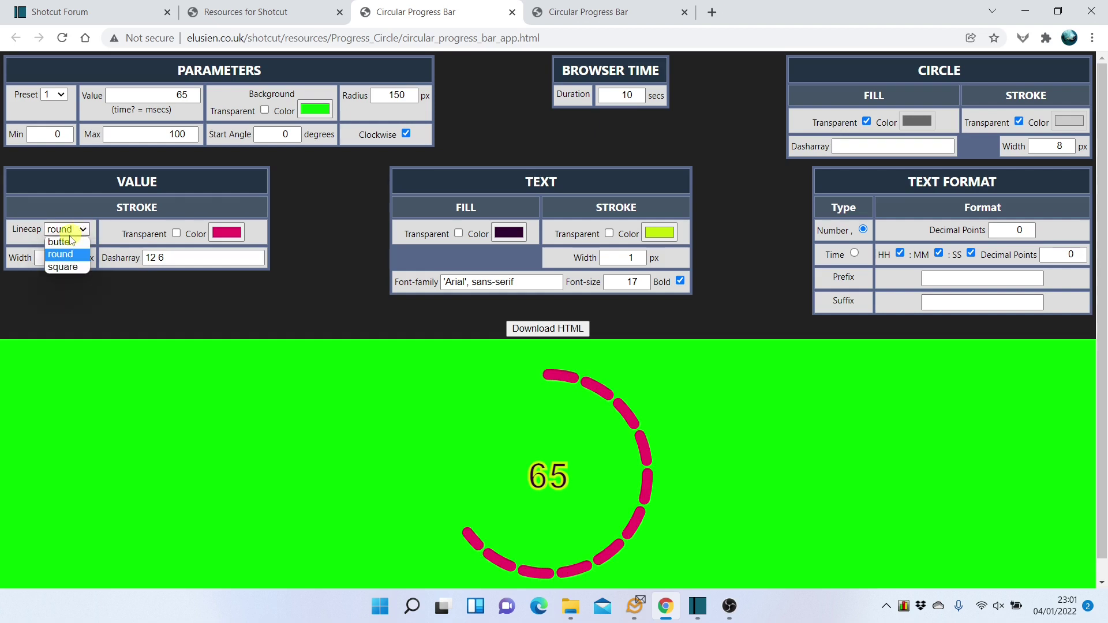
left_click(59, 242)
- Clear the value arc's dash pattern so it is solid, and give the circle a grey fill
triple_click(159, 258)
type("4 1")
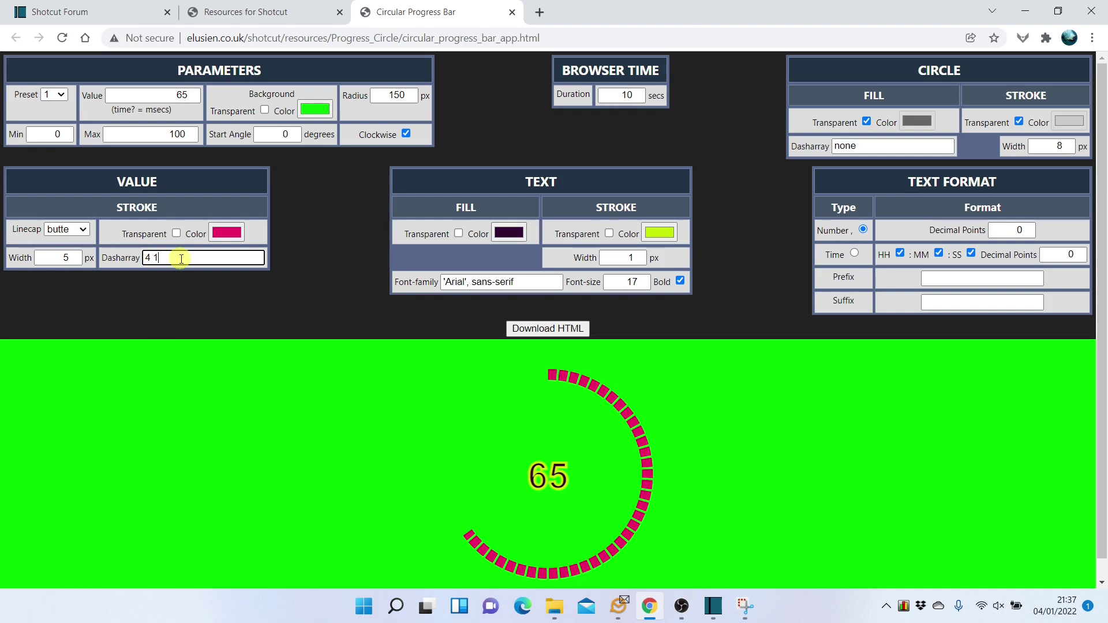
key("BackSpace")
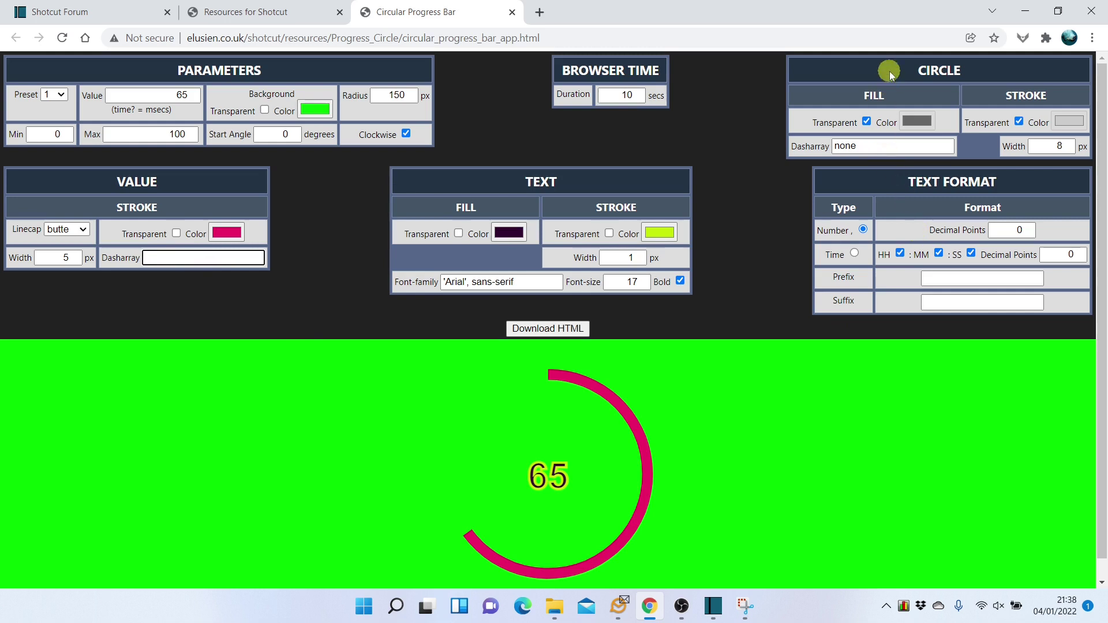
left_click(869, 121)
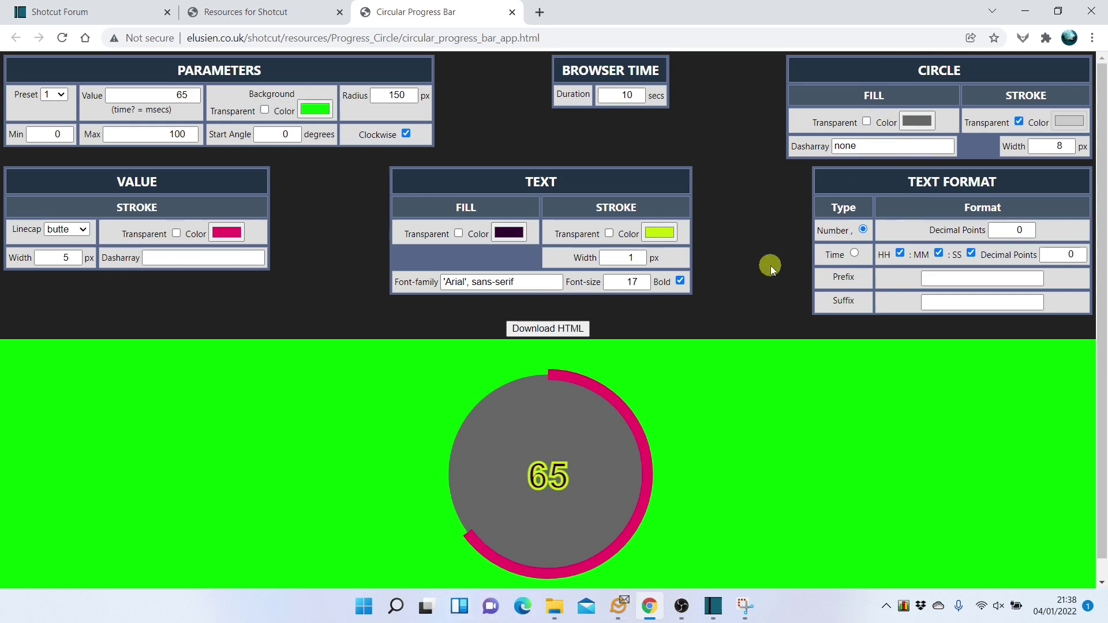
- Show the light grey 8 px circle stroke and make the circle fill transparent again
left_click(1020, 124)
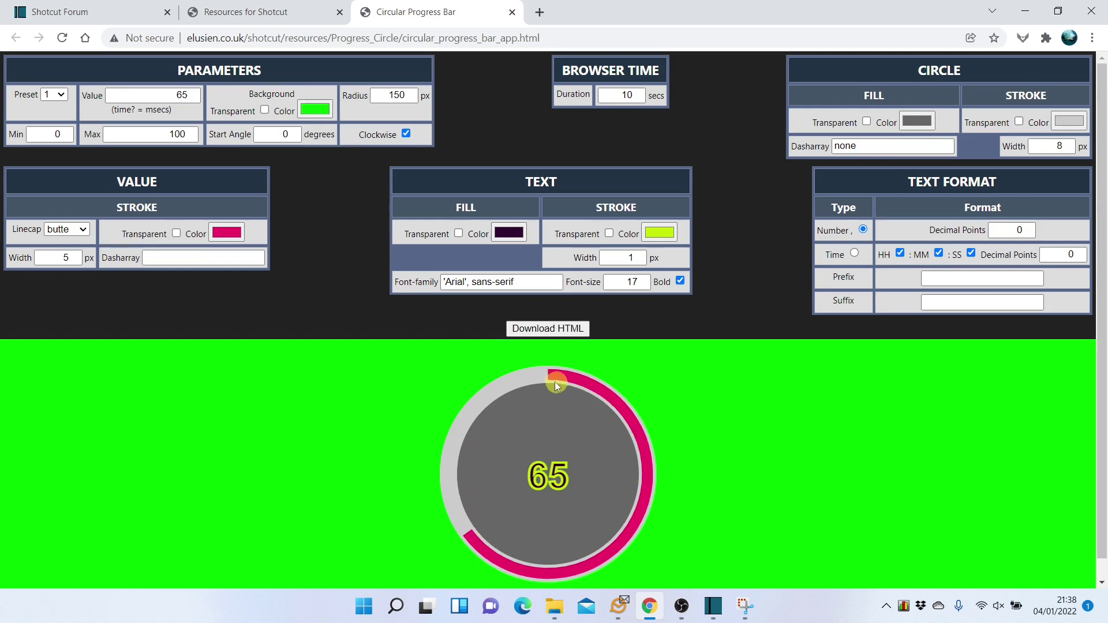
left_click(867, 122)
- Preview a 12.6 dash on the circle ring, then leave its Dasharray empty so the ring is solid
left_click(863, 147)
key("BackSpace")
key("BackSpace")
key("BackSpace")
key("BackSpace")
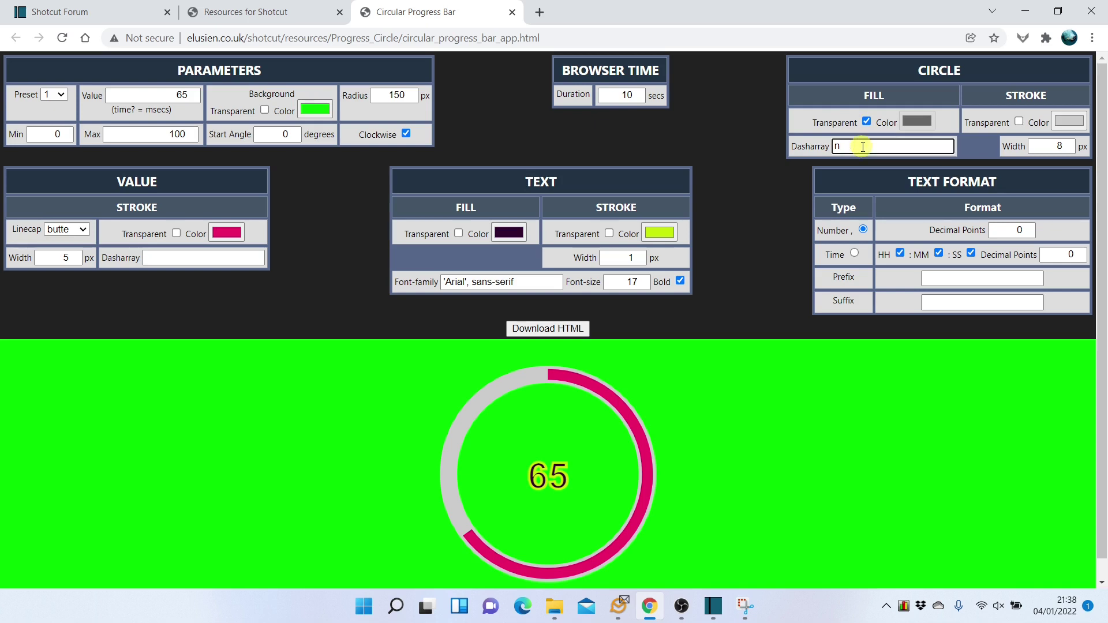
type("12.6")
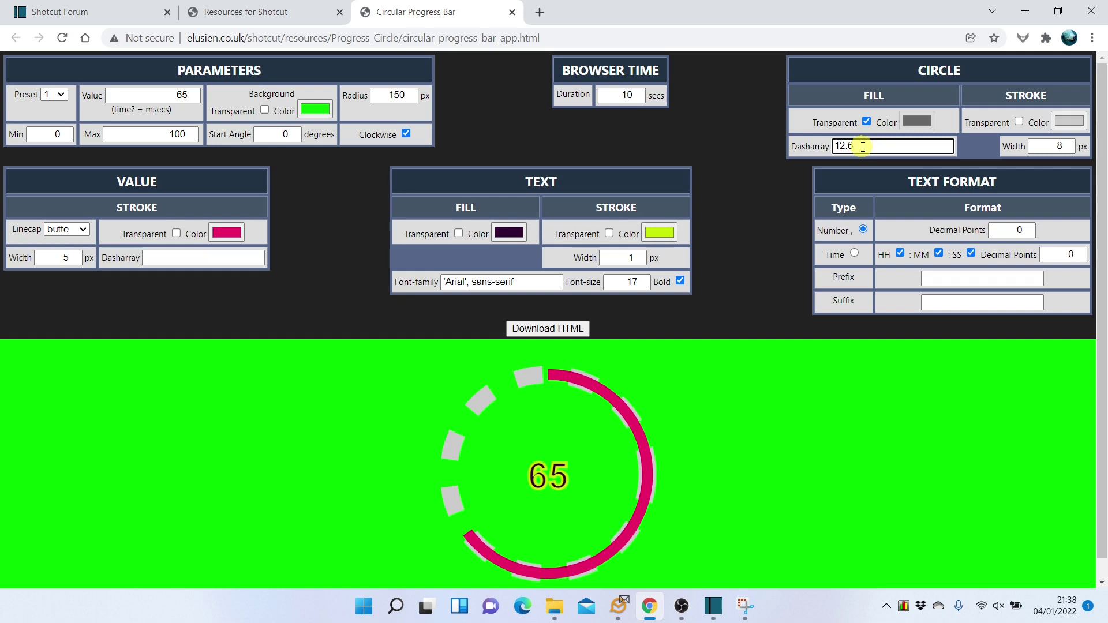
left_click_drag(873, 146, 825, 145)
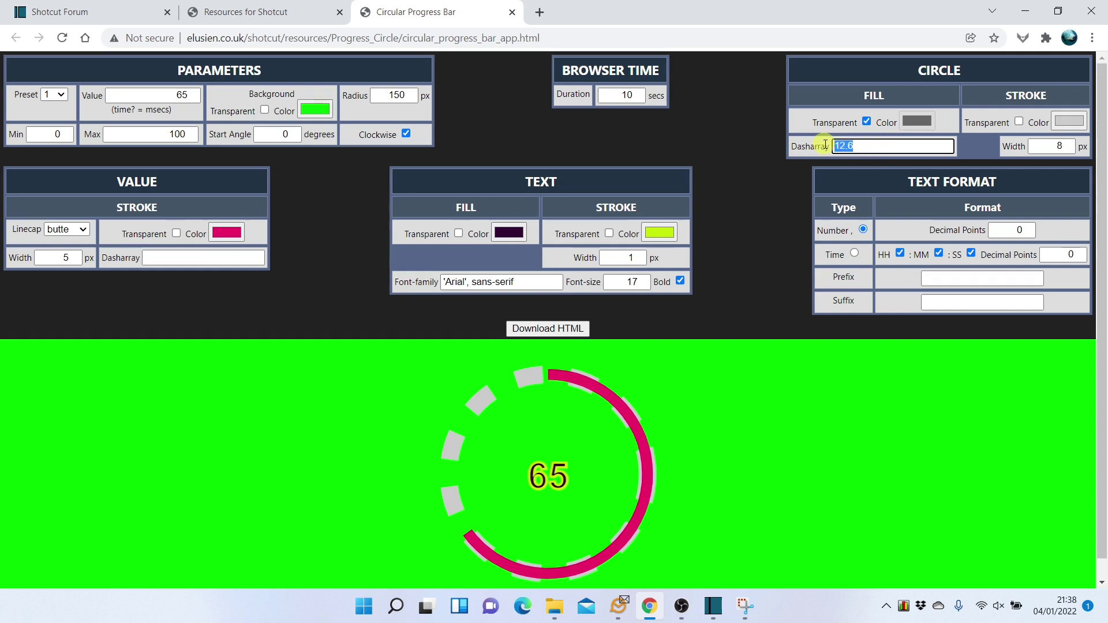
key("BackSpace")
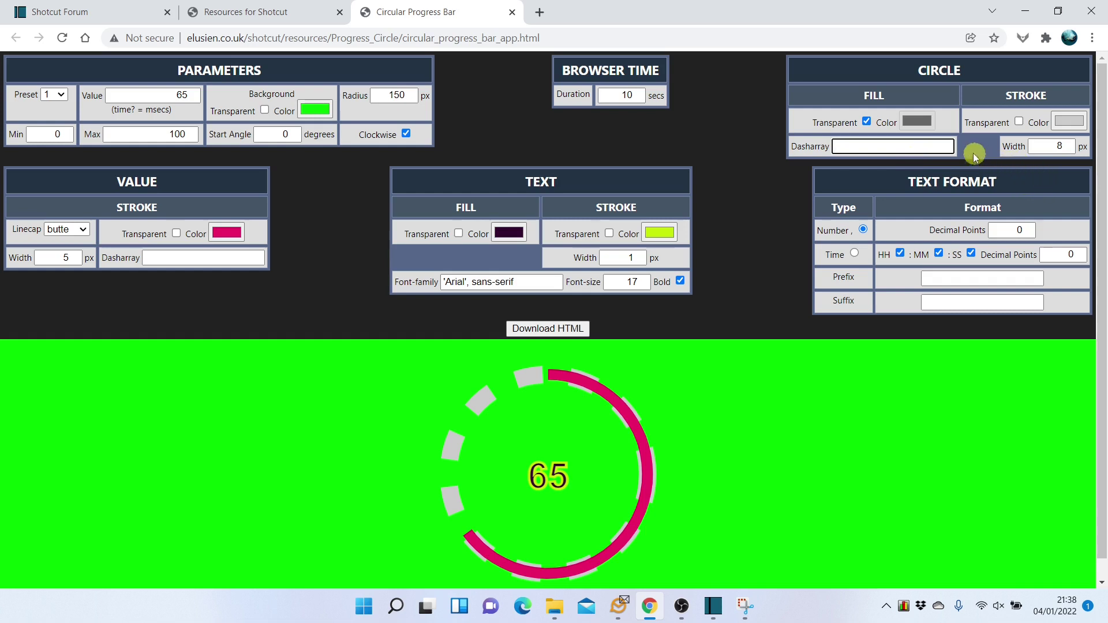
key("Return")
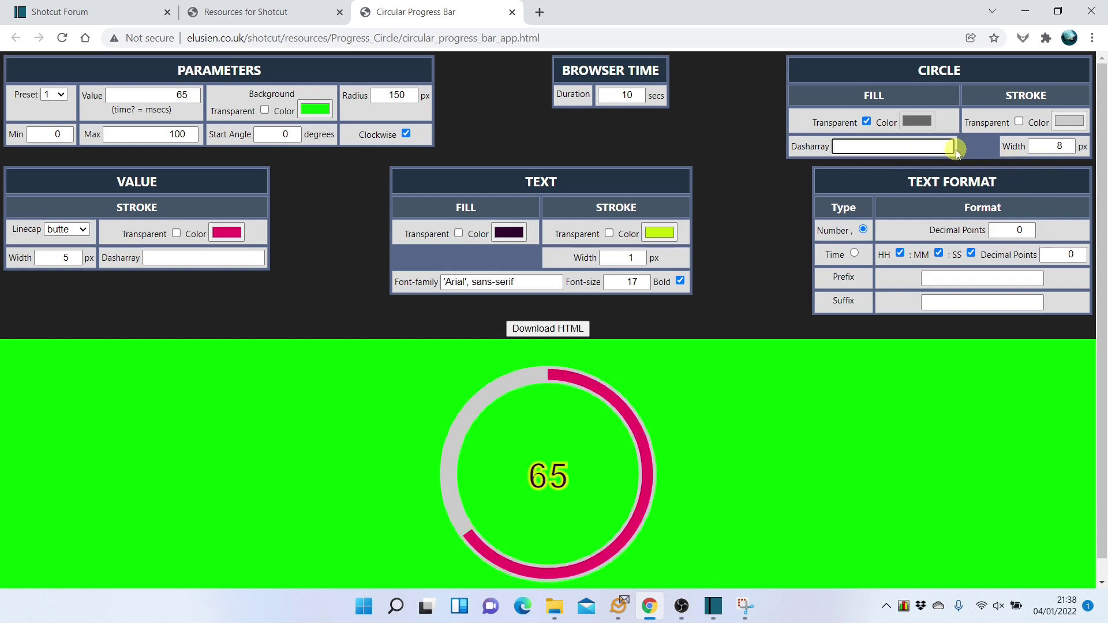
left_click(1067, 143)
left_click(1067, 144)
left_click(1067, 144)
left_click(1067, 144)
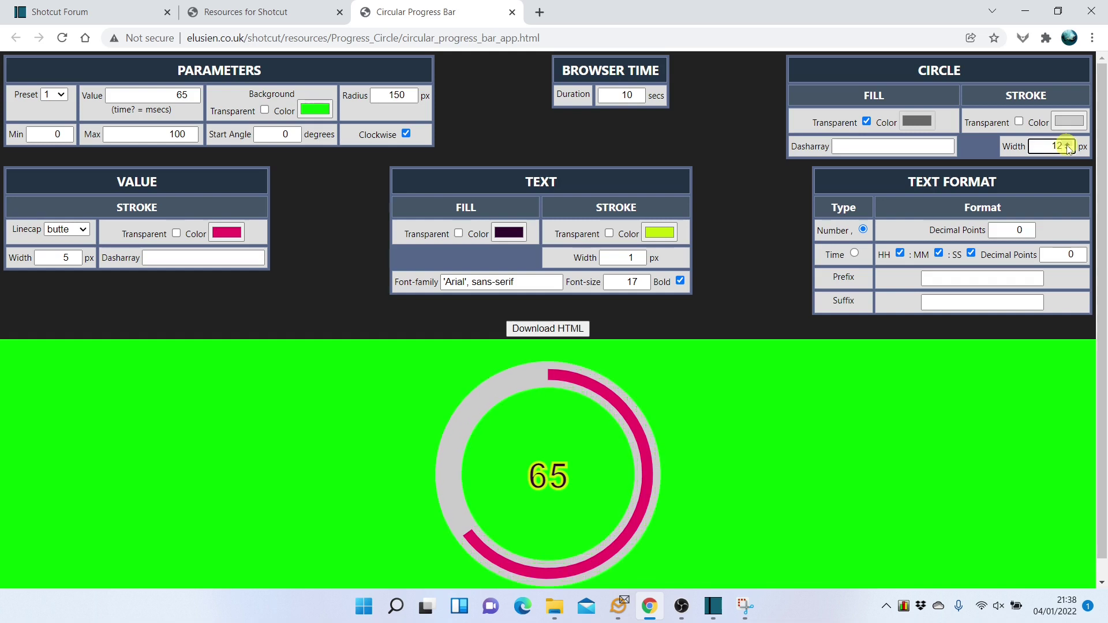
left_click(1068, 149)
left_click(1068, 149)
left_click(1068, 149)
left_click(1068, 149)
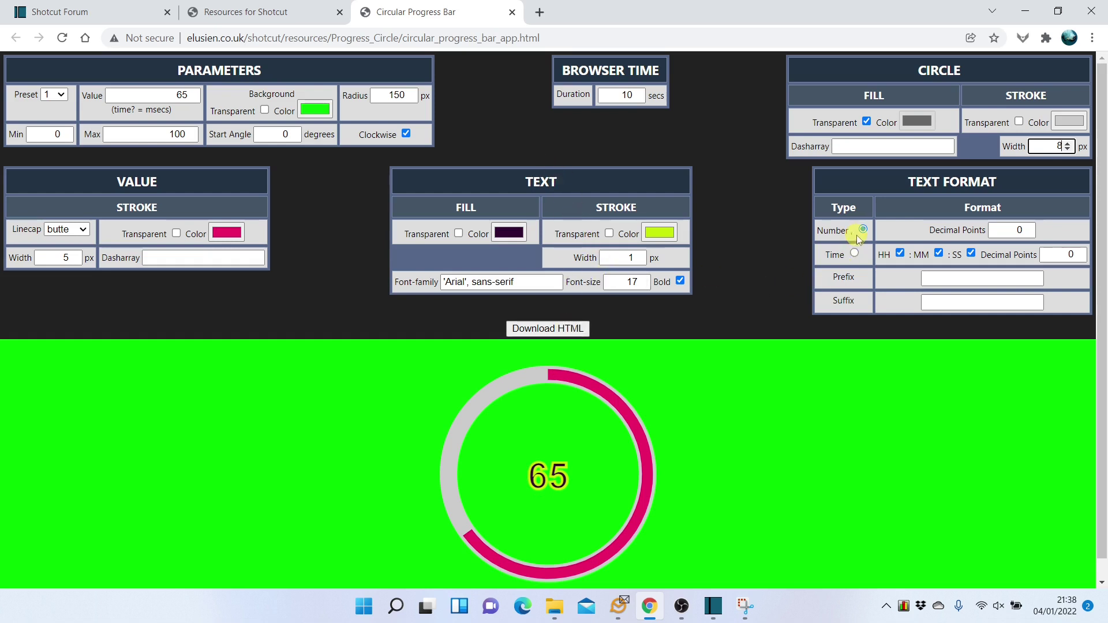
left_click(1030, 228)
left_click(1031, 227)
left_click(1031, 227)
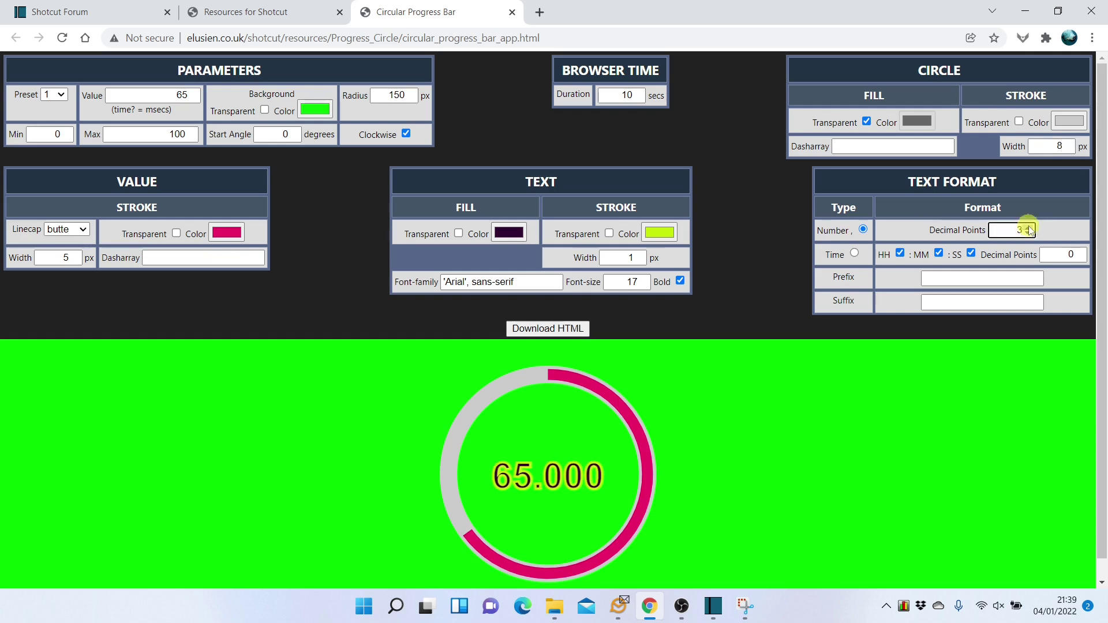
left_click(1030, 228)
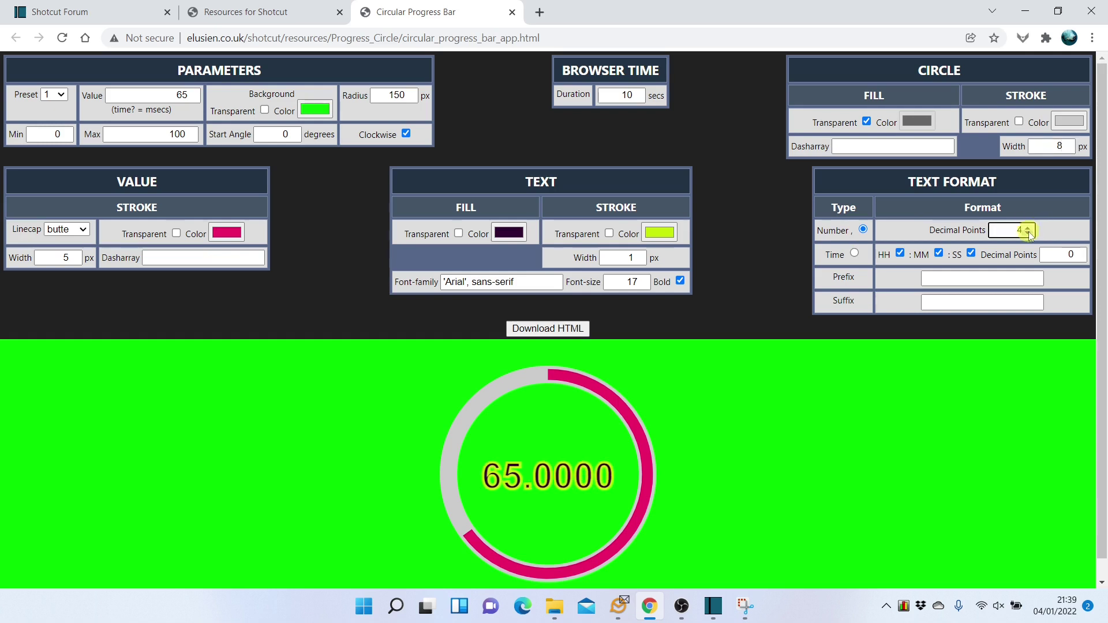
left_click(1031, 234)
left_click(1031, 235)
left_click(1031, 234)
left_click(1030, 234)
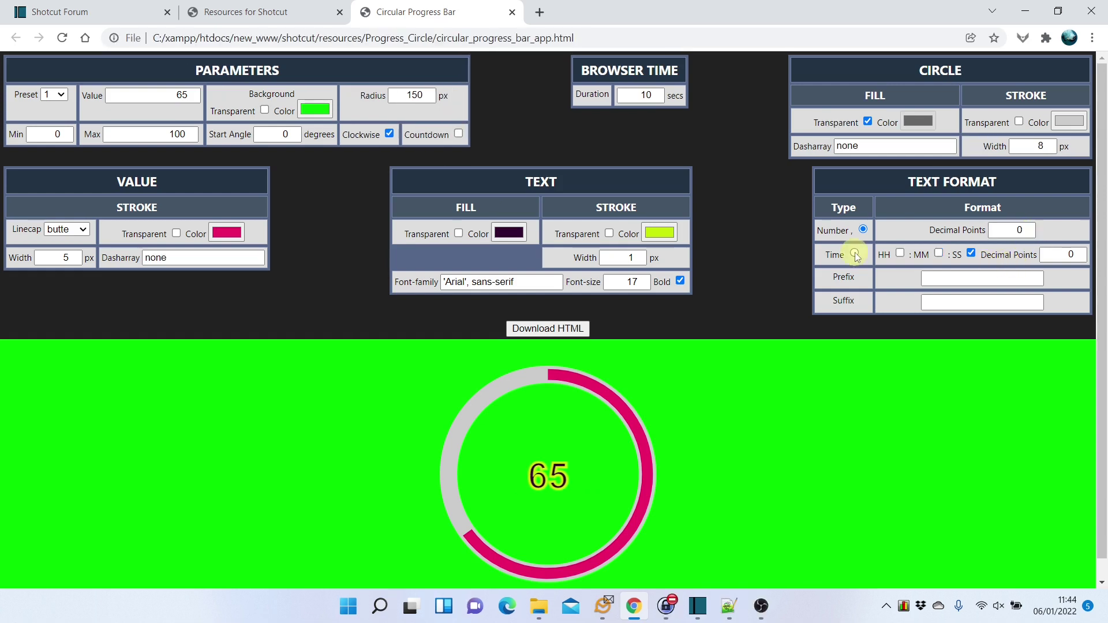
- Switch the label to a time readout showing seconds only, without hours or minutes
left_click(939, 253)
left_click(900, 255)
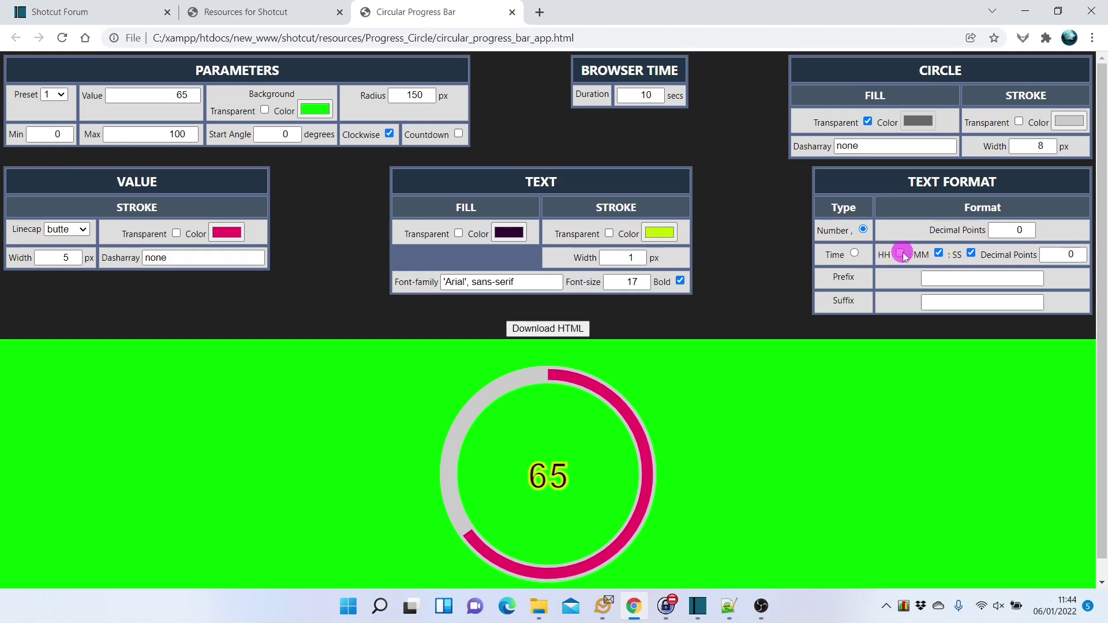
left_click(855, 254)
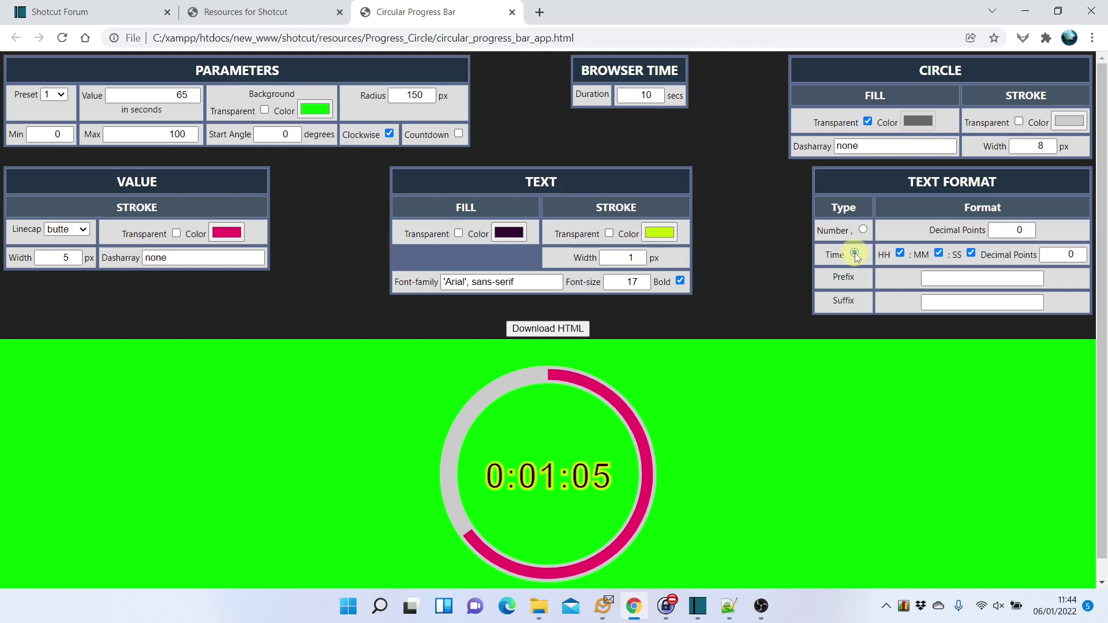
left_click(900, 255)
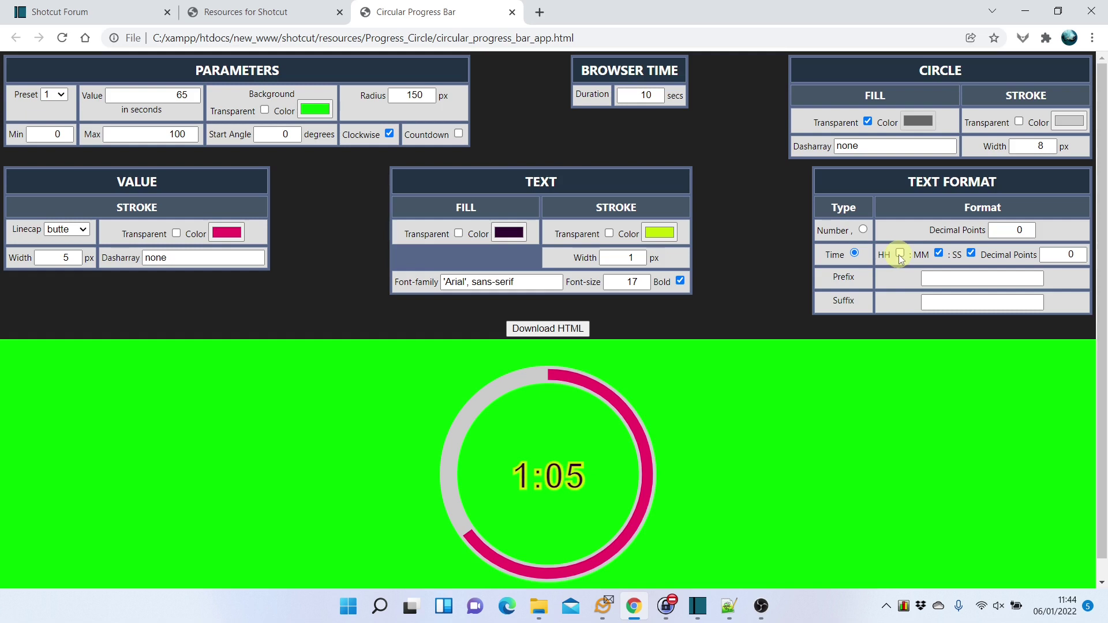
left_click(938, 254)
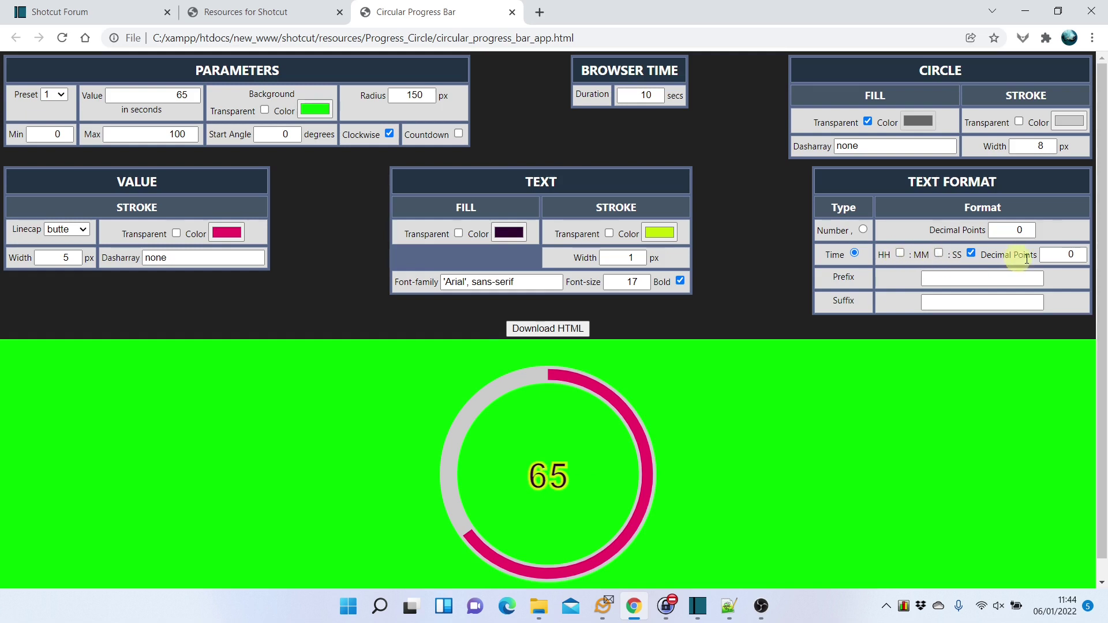
- Raise Time Decimal Points to 3 so the label reads 65.000
left_click(1079, 252)
left_click(1080, 252)
left_click(1079, 253)
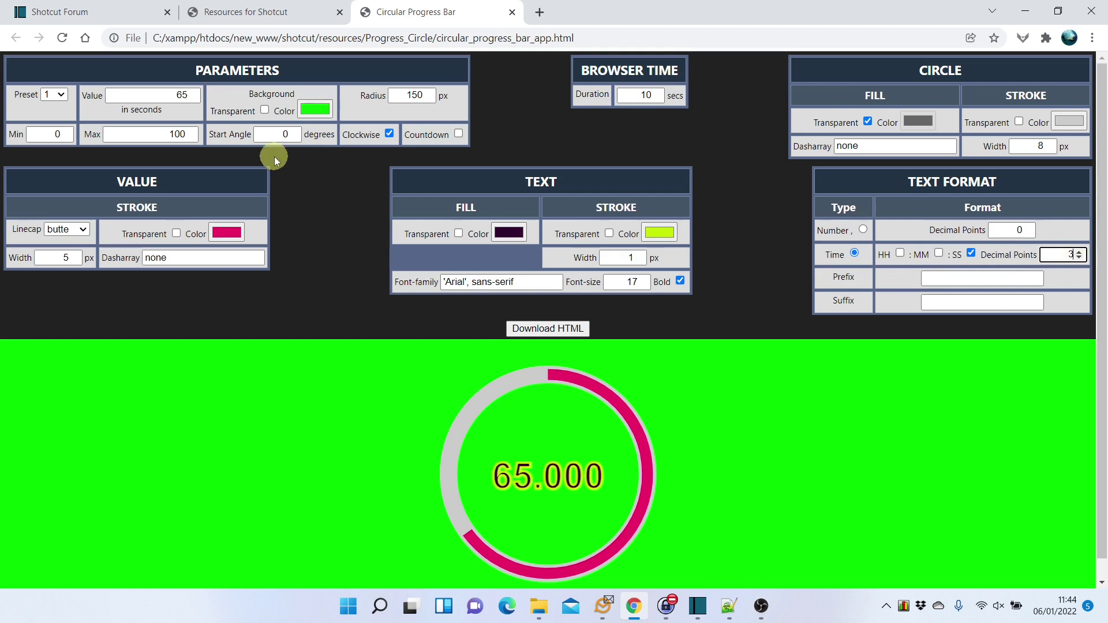
- Change the progress Value to 65.257
left_click(185, 95)
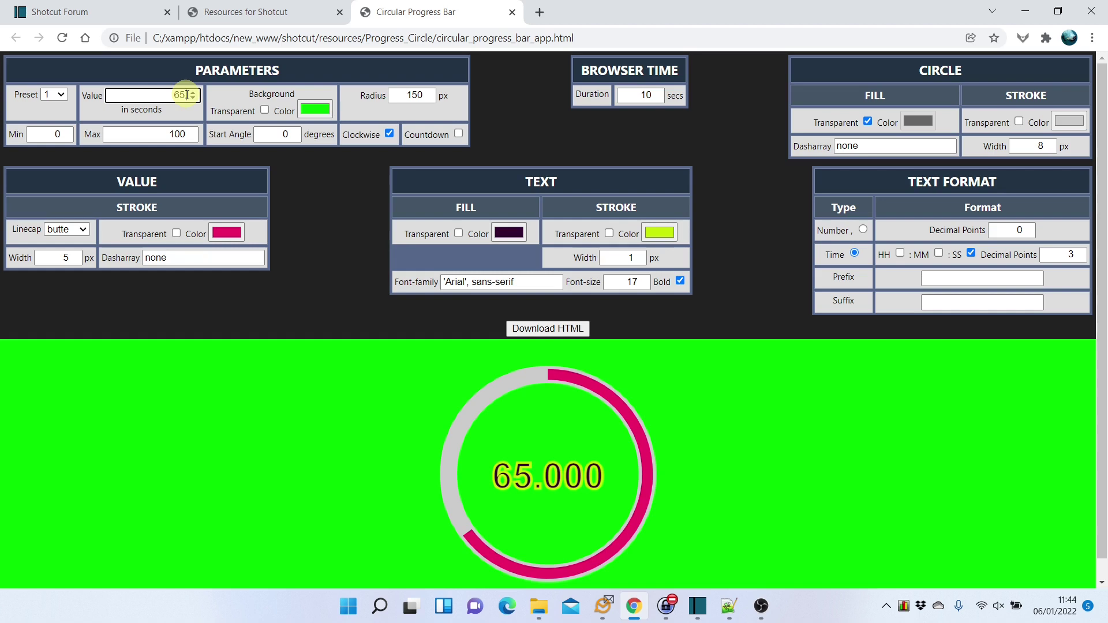
type(".257")
key("Return")
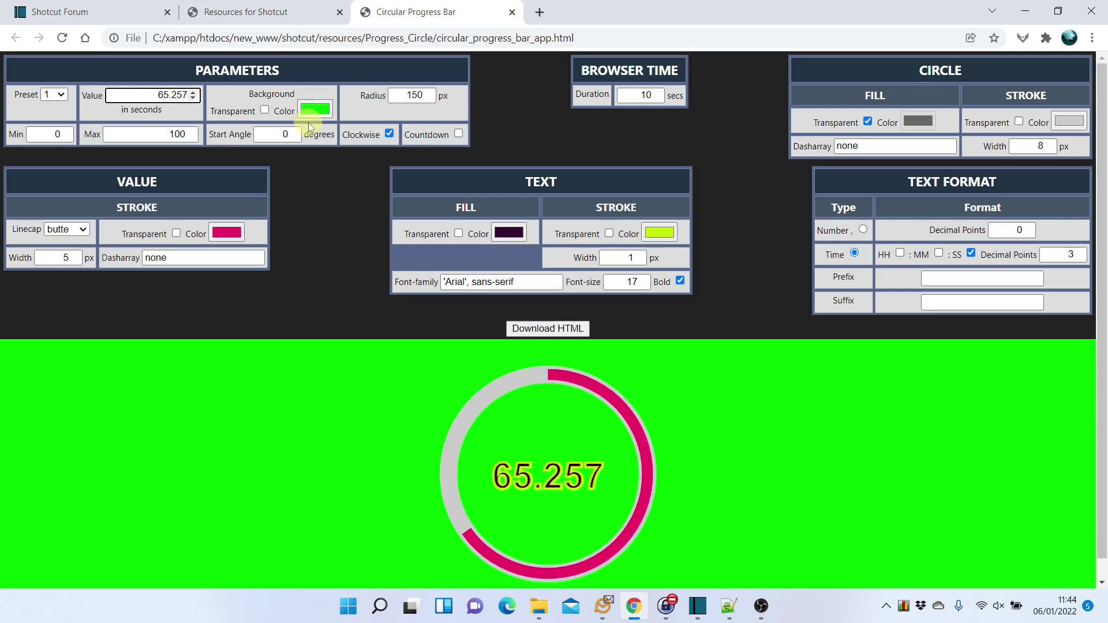
- Re-tick MM and HH, and lower Time Decimal Points to 0
left_click(939, 253)
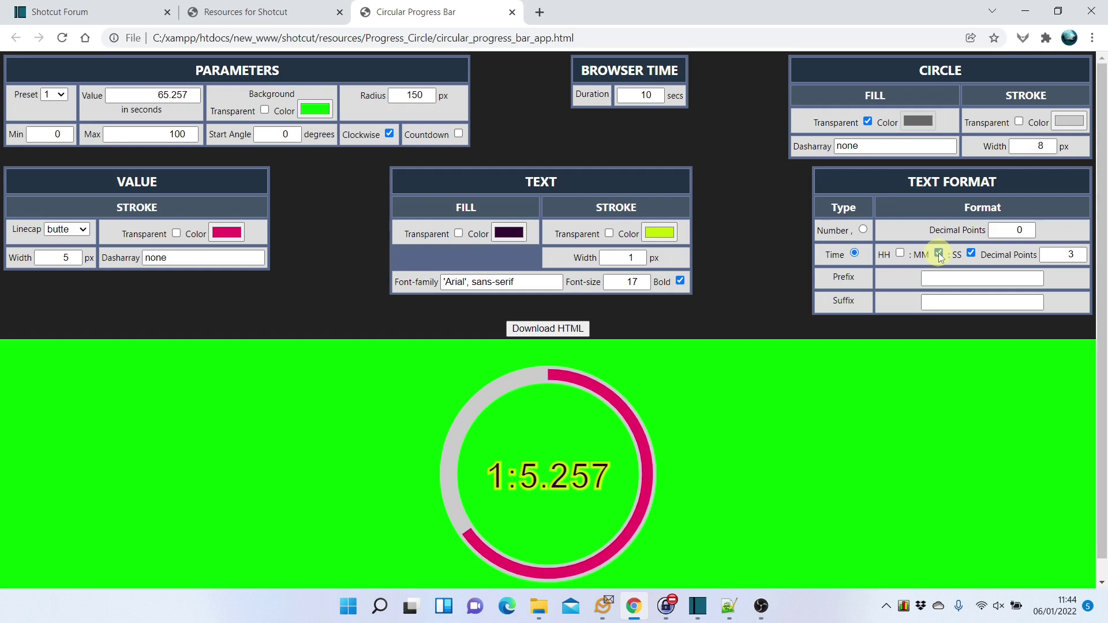
left_click(900, 254)
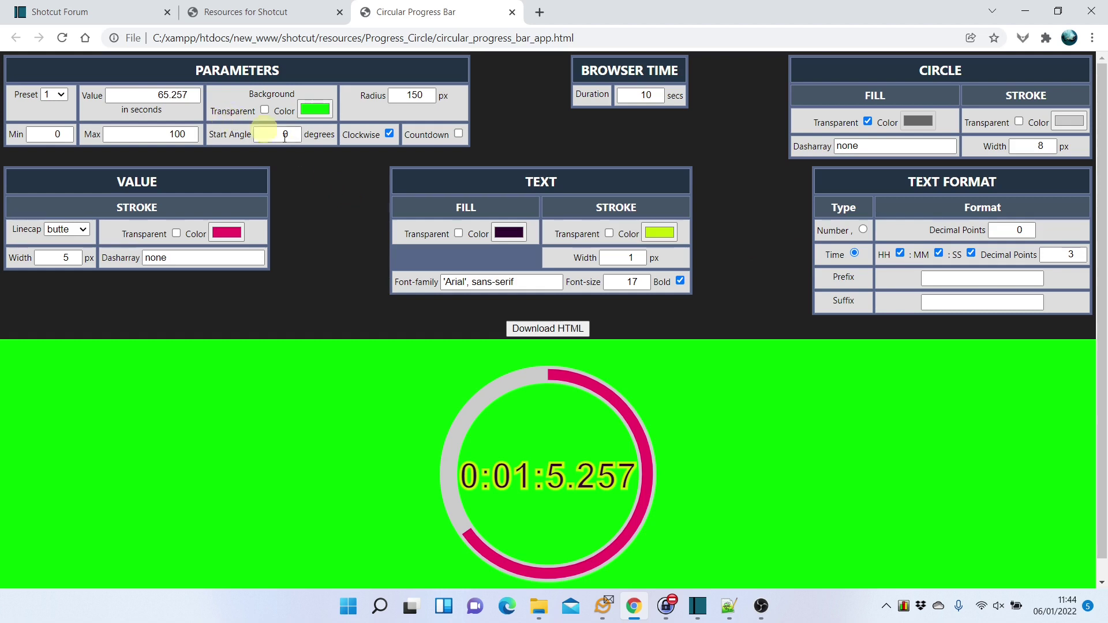
left_click(1080, 259)
left_click(1080, 259)
left_click(1080, 259)
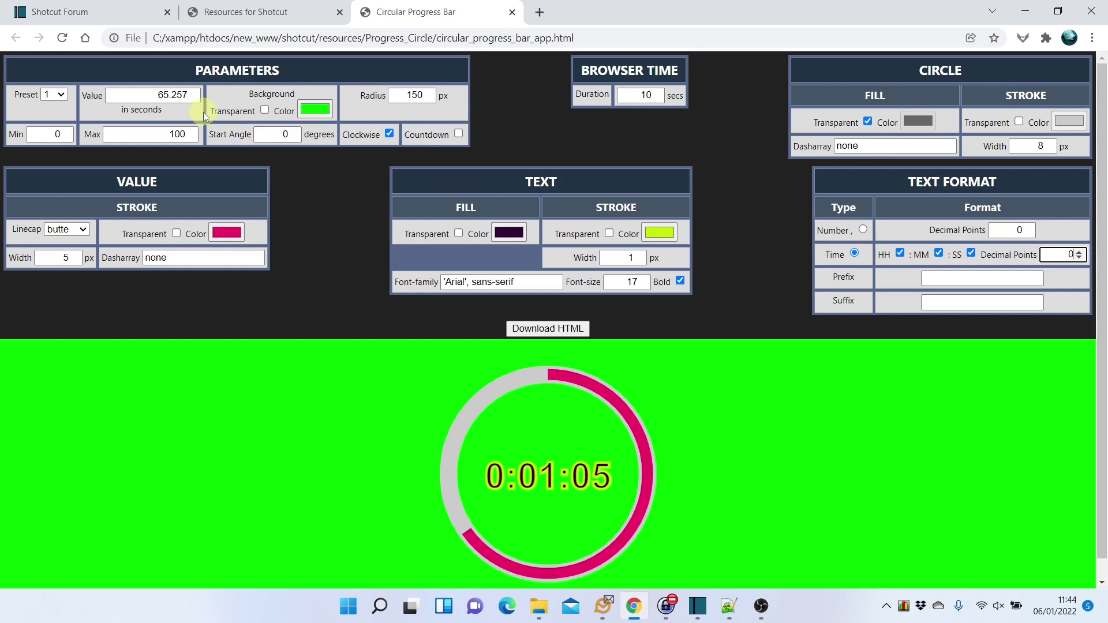
- Drop the decimals from Value, try 650 and 6500, then restore it to 65
left_click_drag(170, 95, 184, 94)
key("BackSpace")
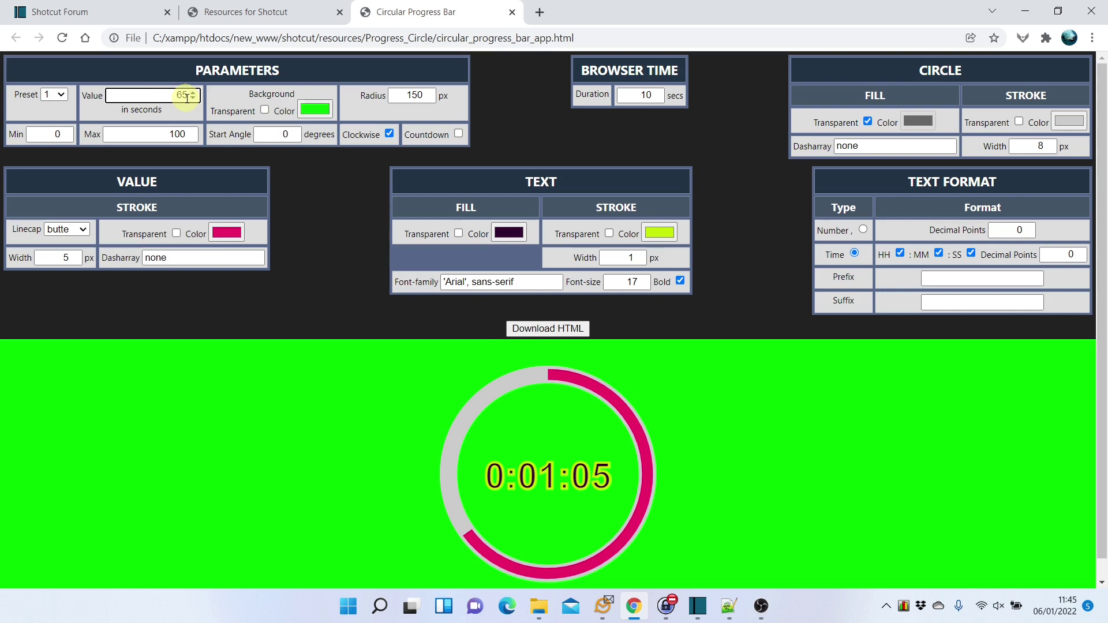
type("0")
key("Return")
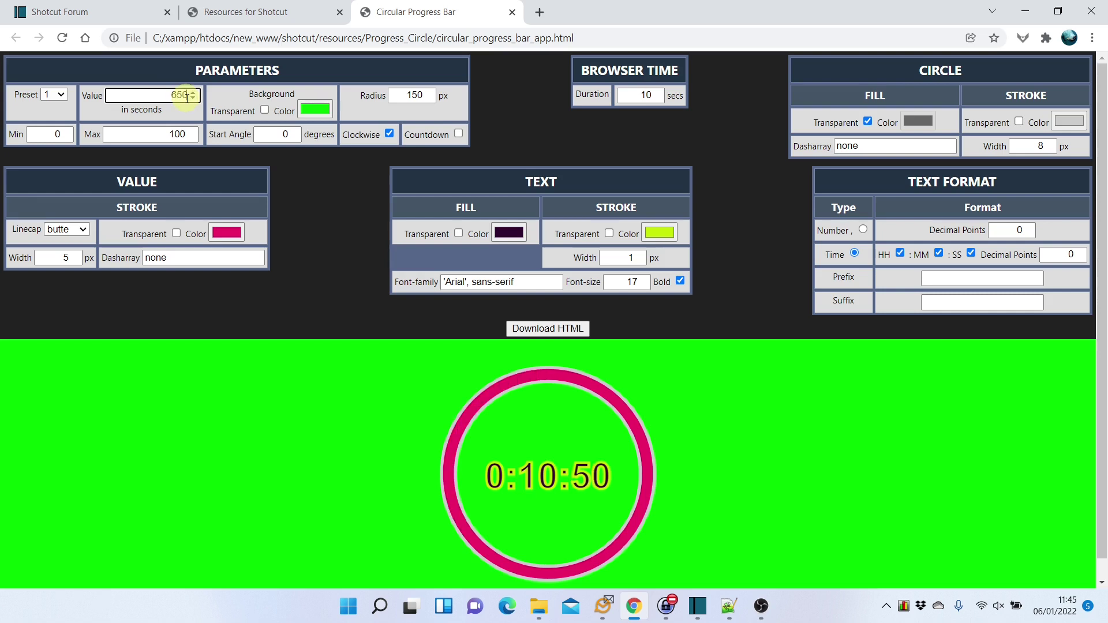
type("0")
key("Return")
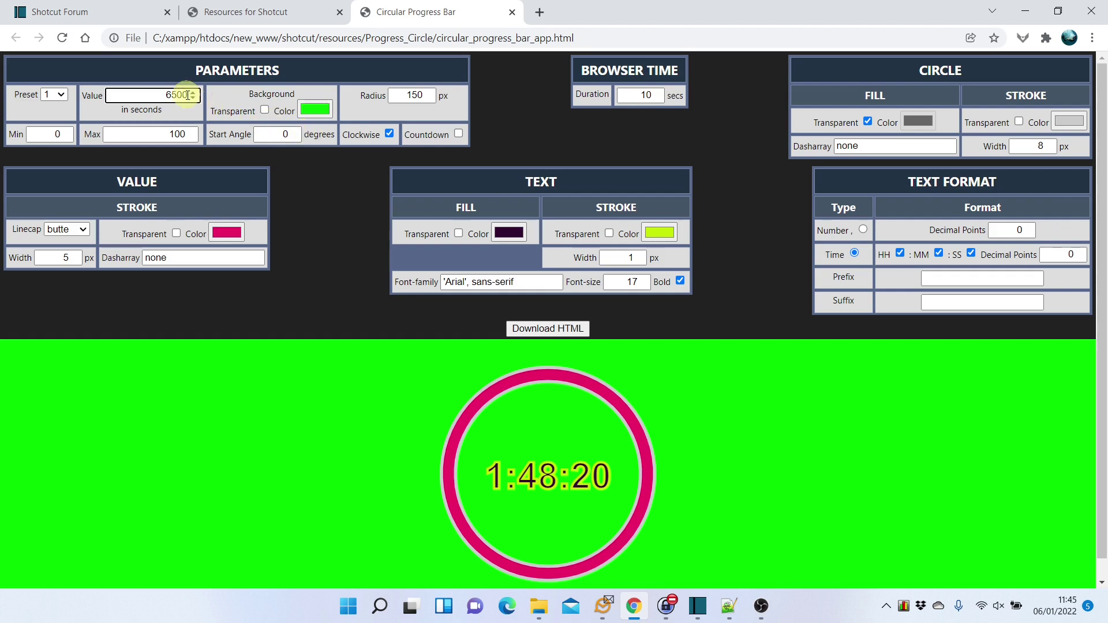
key("BackSpace")
key("BackSpace")
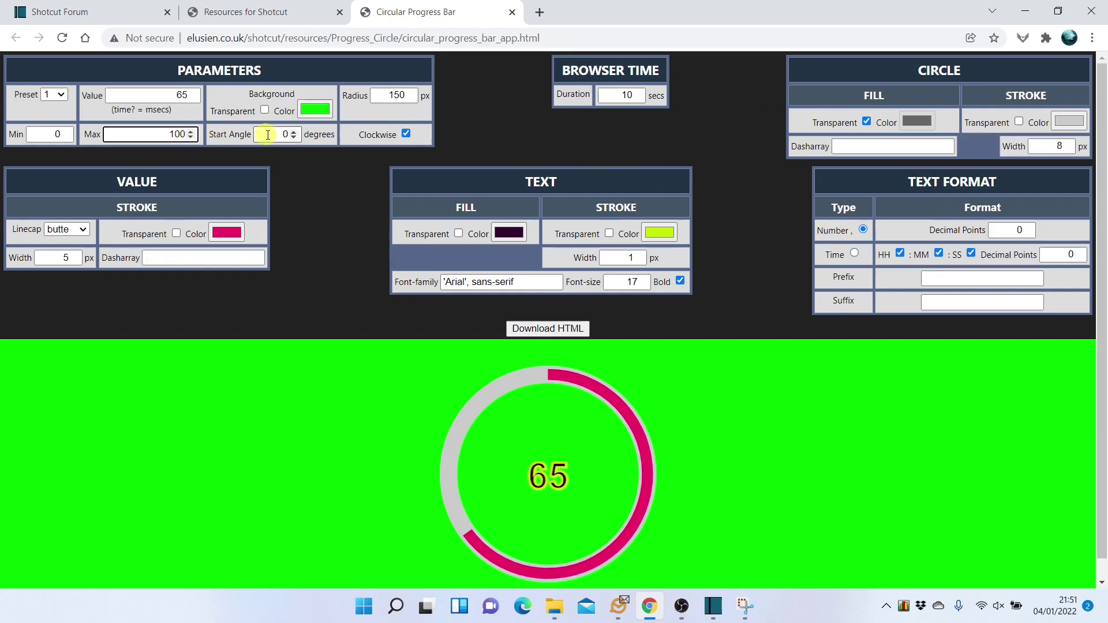
- Try a 90° Start Angle, reset it to 0, and untick Clockwise for an anticlockwise arc
left_click(283, 134)
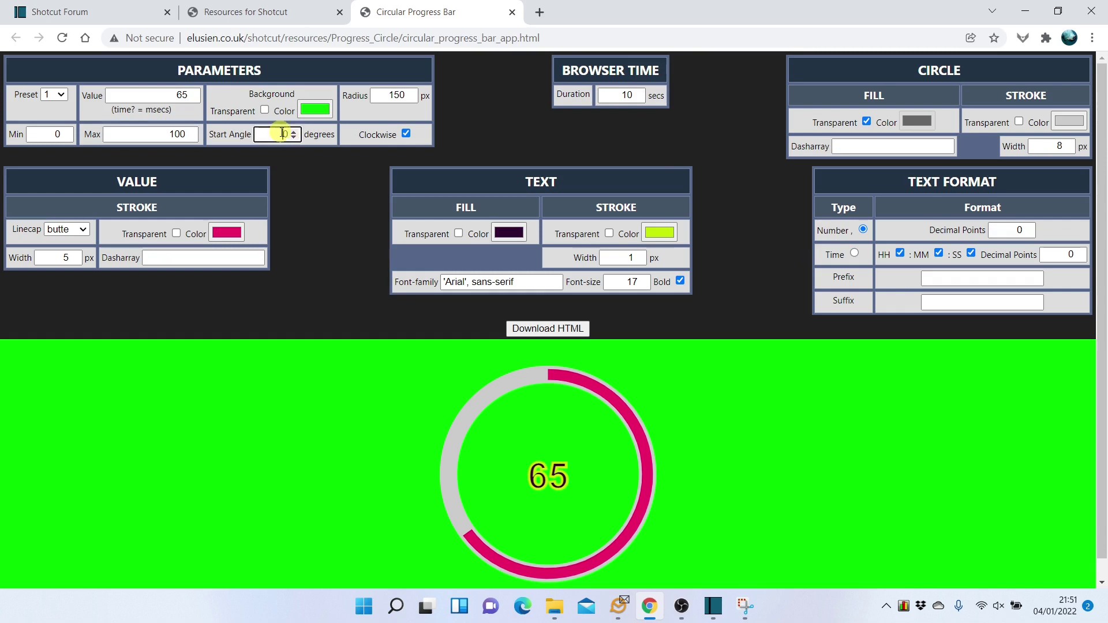
type("9")
key("Return")
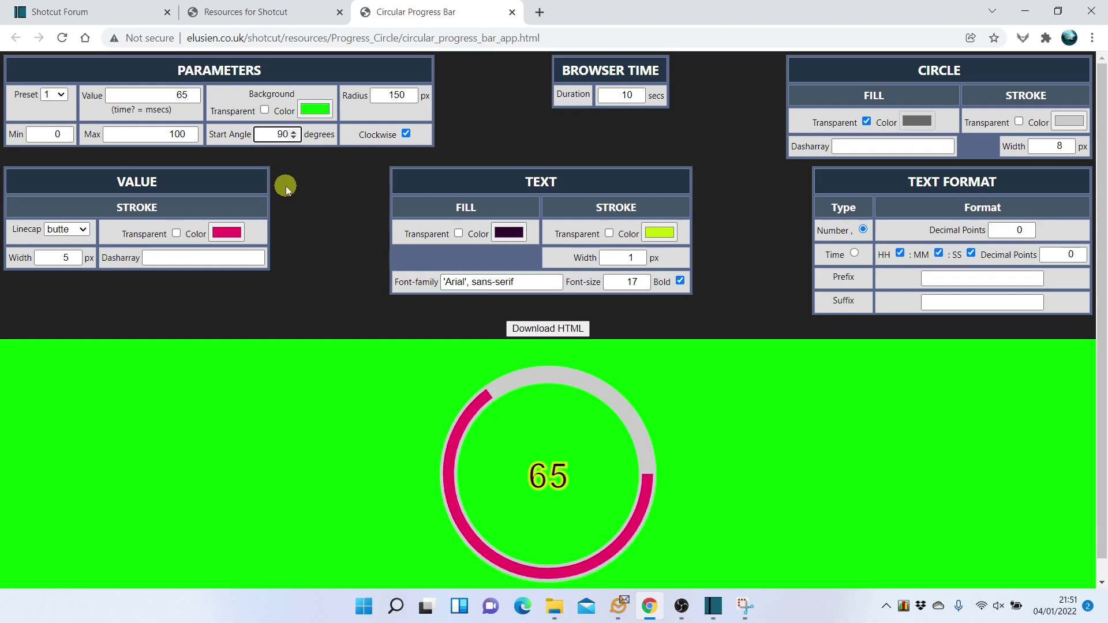
key("ctrl+a")
type("0")
key("Return")
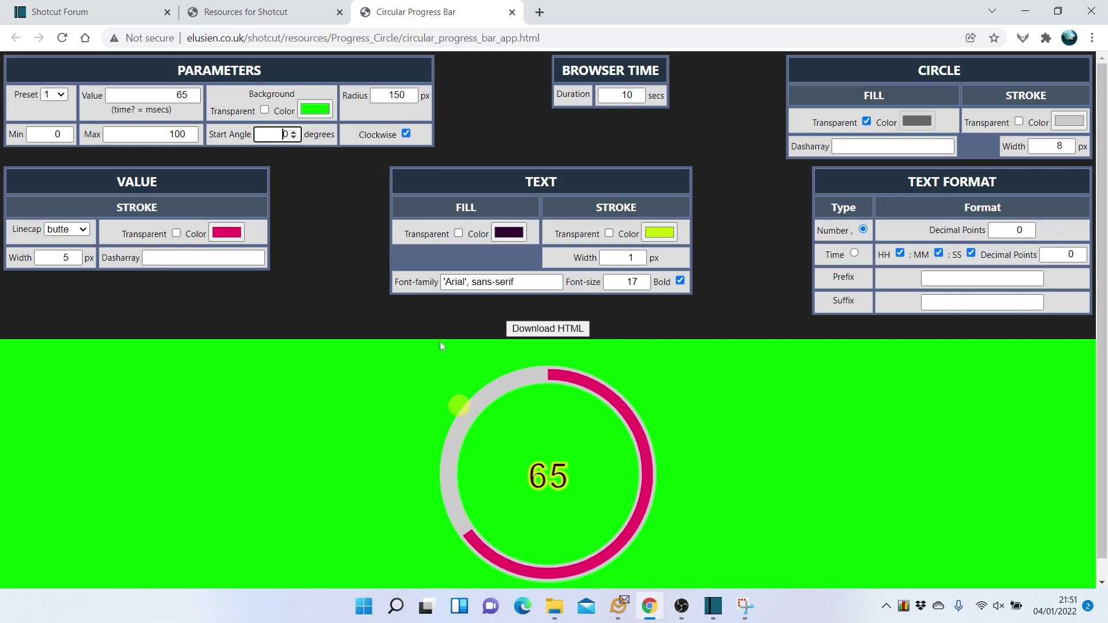
left_click(406, 134)
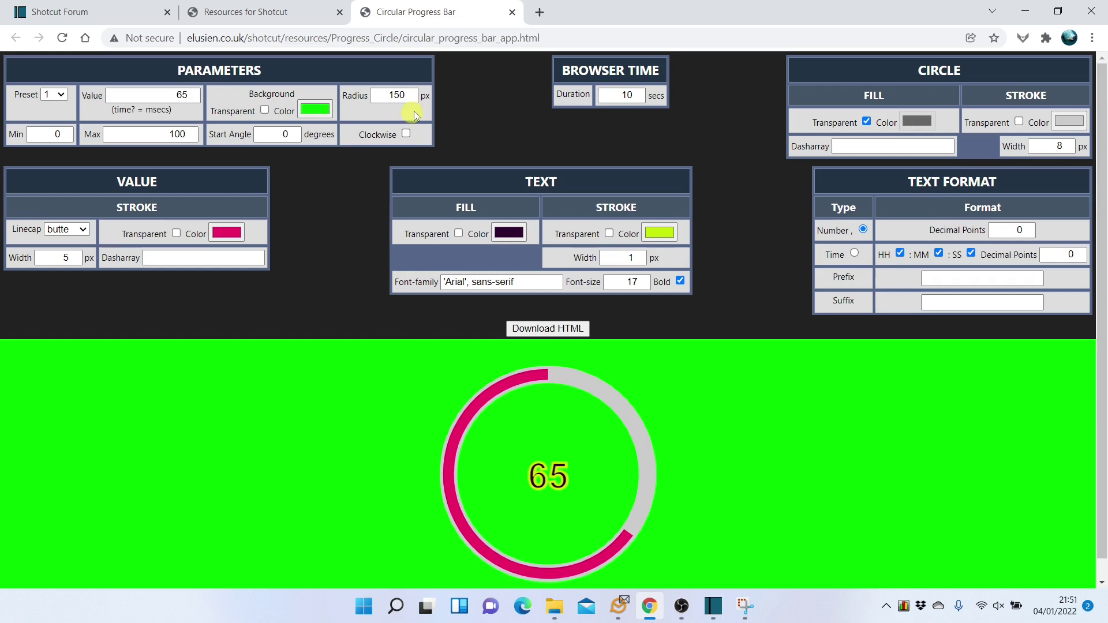
- Re-tick Clockwise, try a 100 px Radius, then spin the Radius back up to 150
left_click(406, 134)
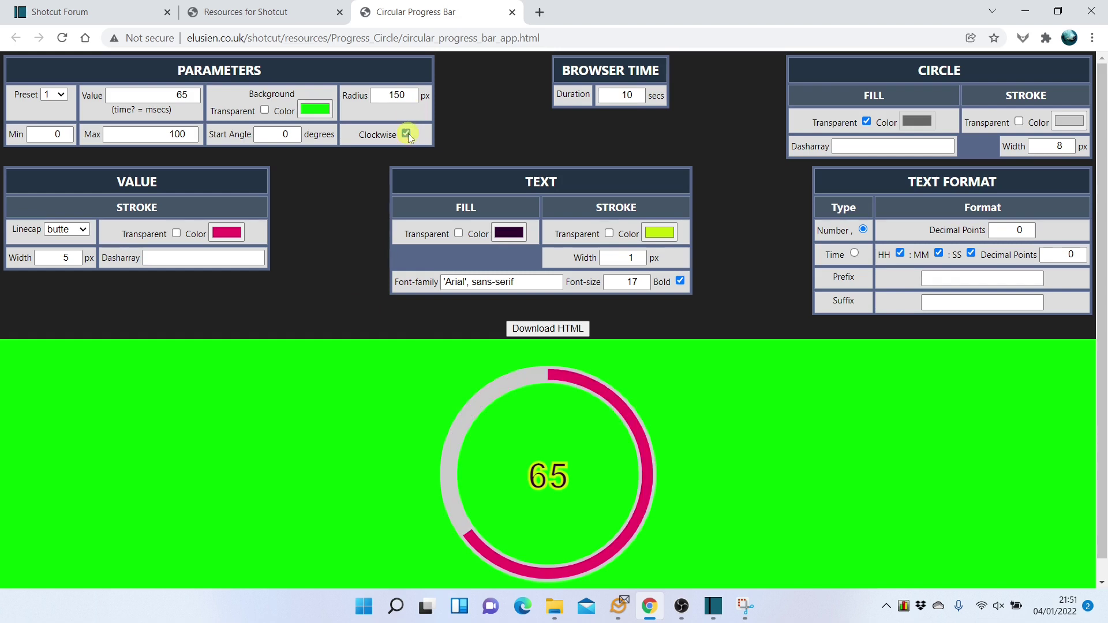
left_click(399, 94)
key("BackSpace")
type("10")
key("Return")
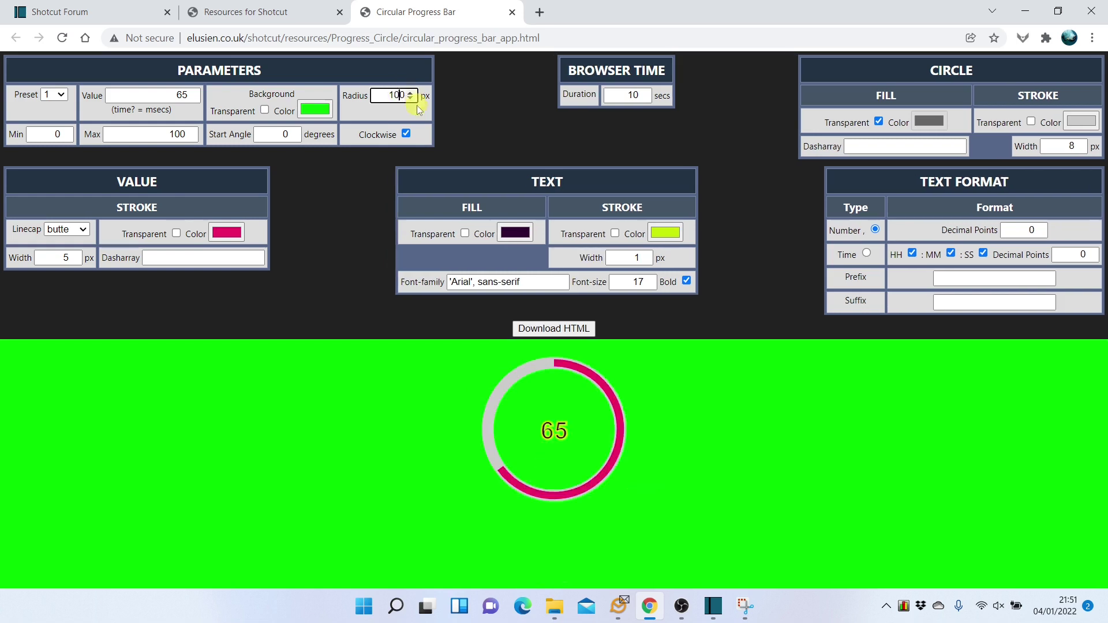
left_click(407, 102)
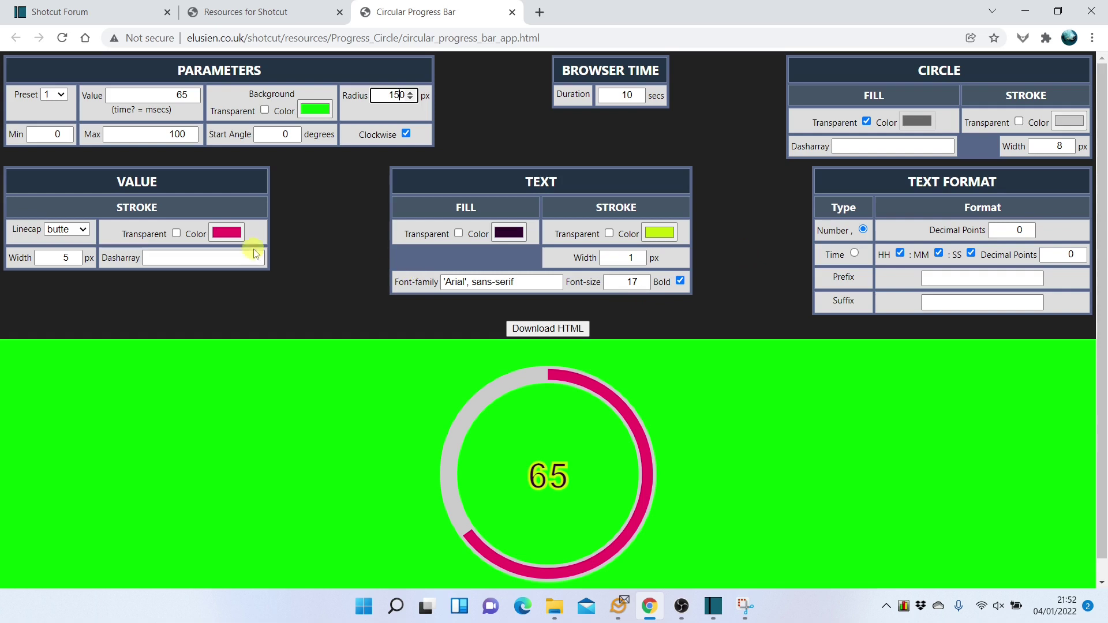
- Set the Value Stroke Dasharray to 4 1 to dash the value arc
left_click(190, 260)
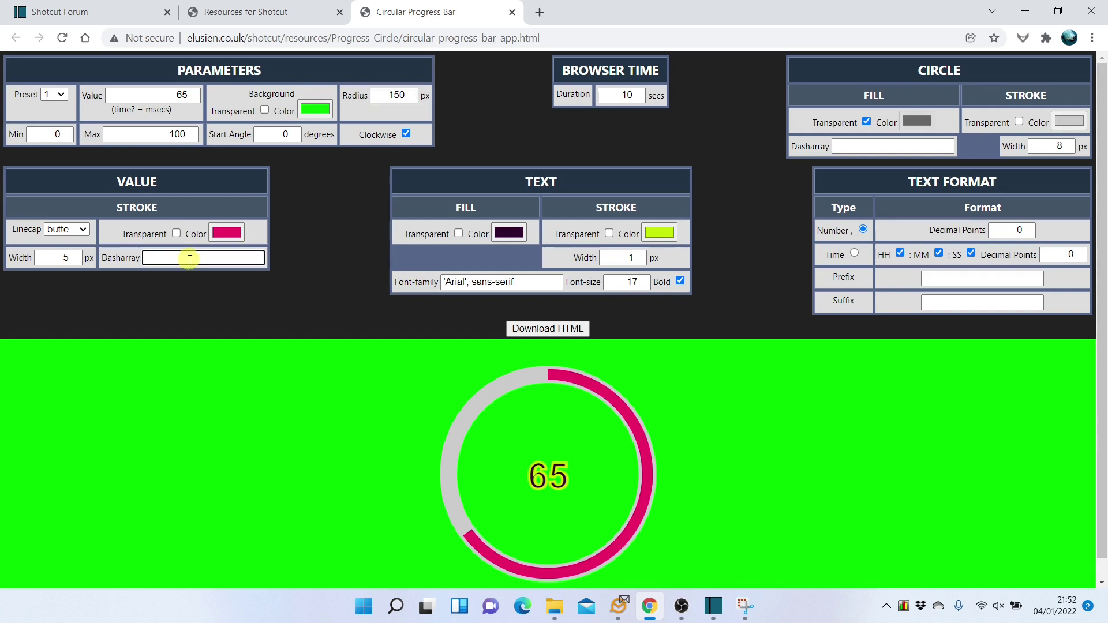
type("4 1")
key("Return")
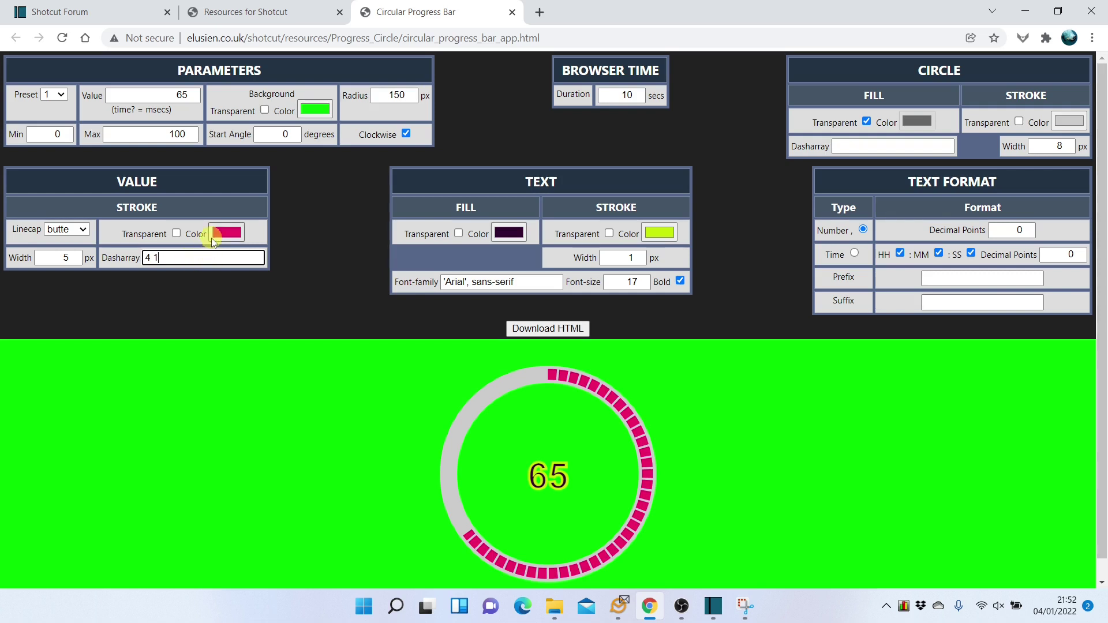
- Download the progress bar as HTML and open progress_circle (3).html in the browser
left_click(568, 331)
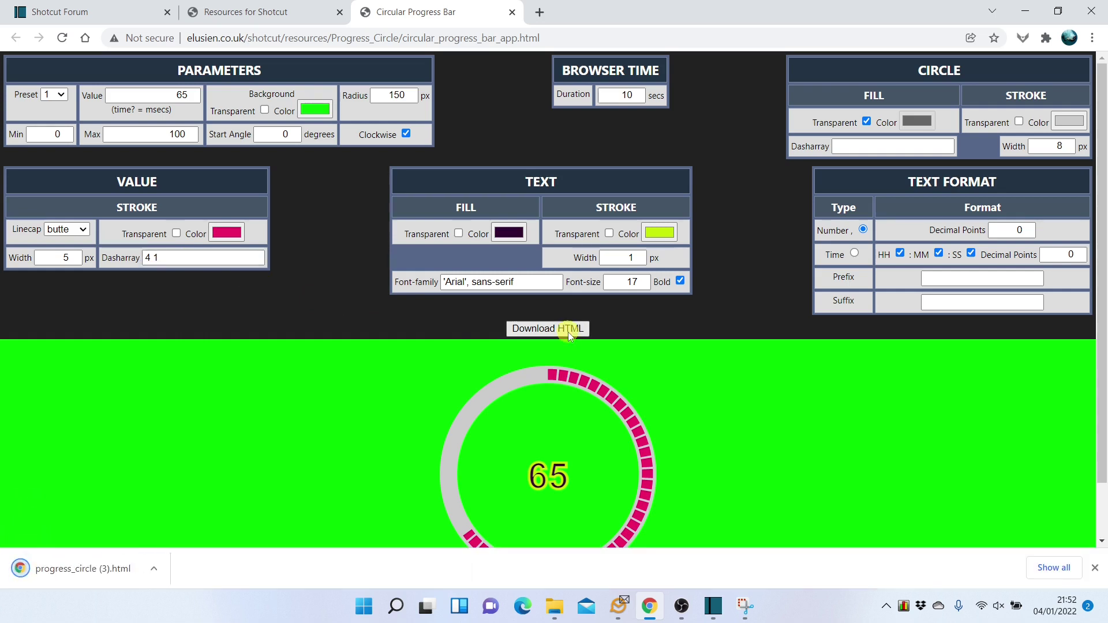
left_click(154, 570)
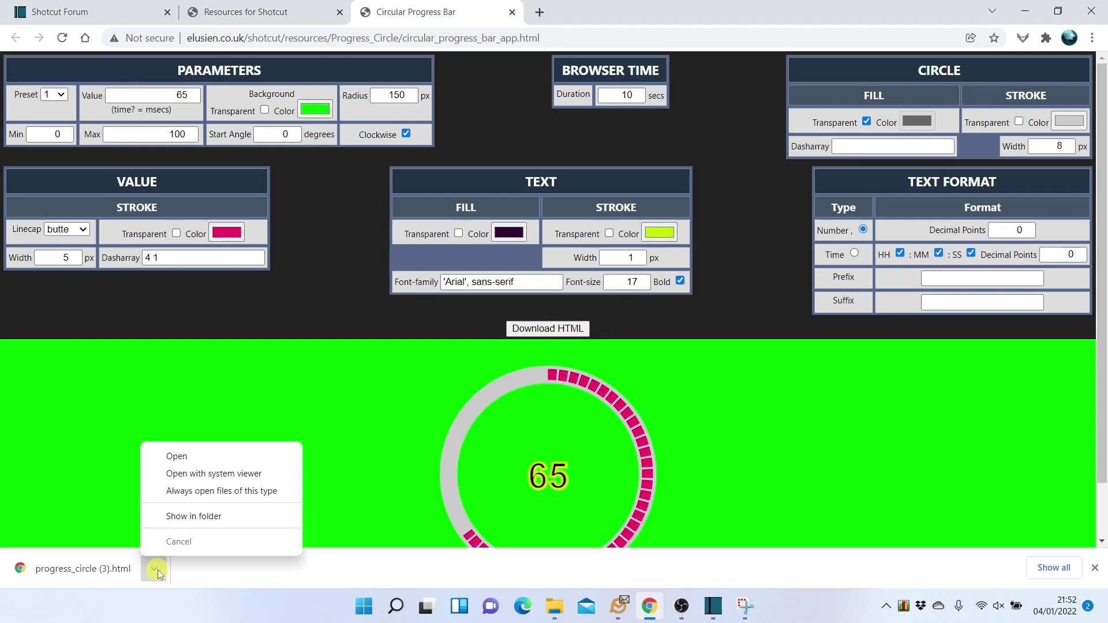
left_click(177, 456)
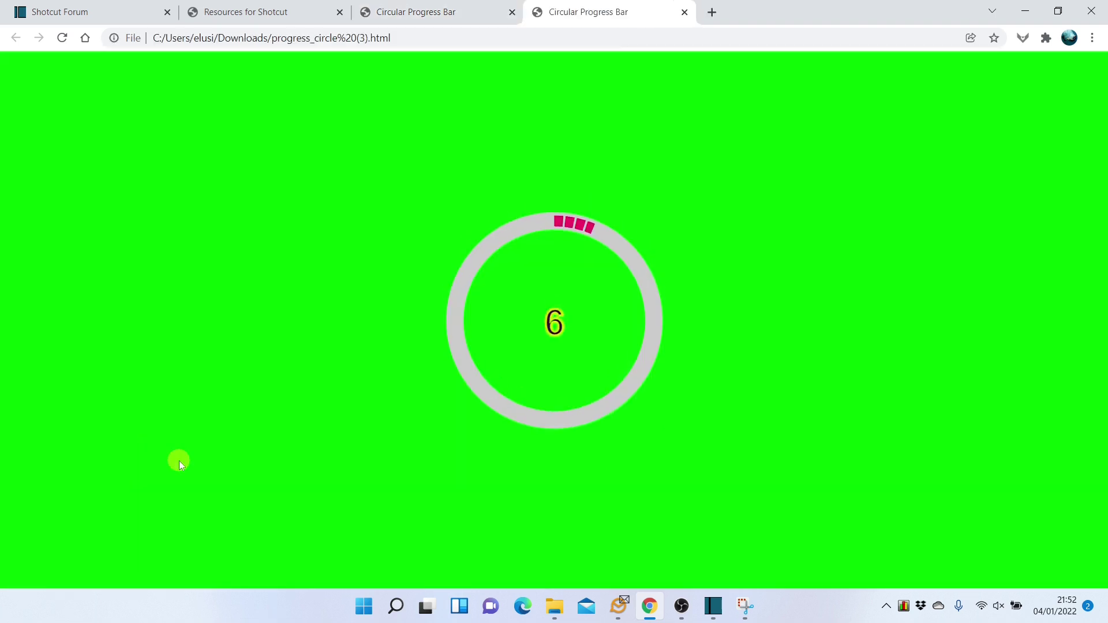